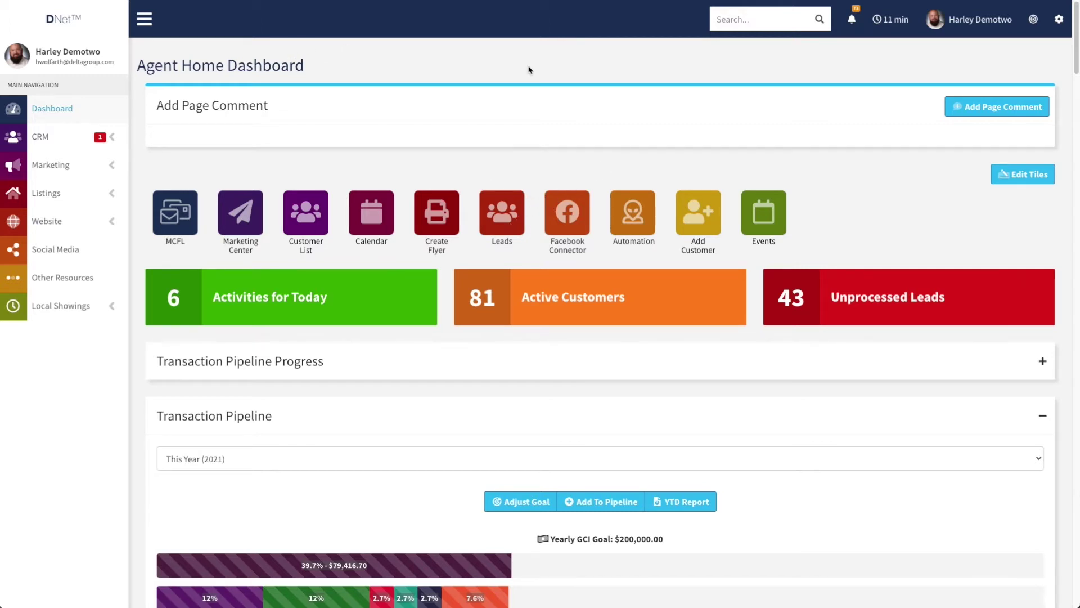
Search DeltaNet for 'blog' and open the Marketing Blog System page.
{"action": "left_click", "coordinate": [734, 19]}
{"action": "type", "text": "blog"}
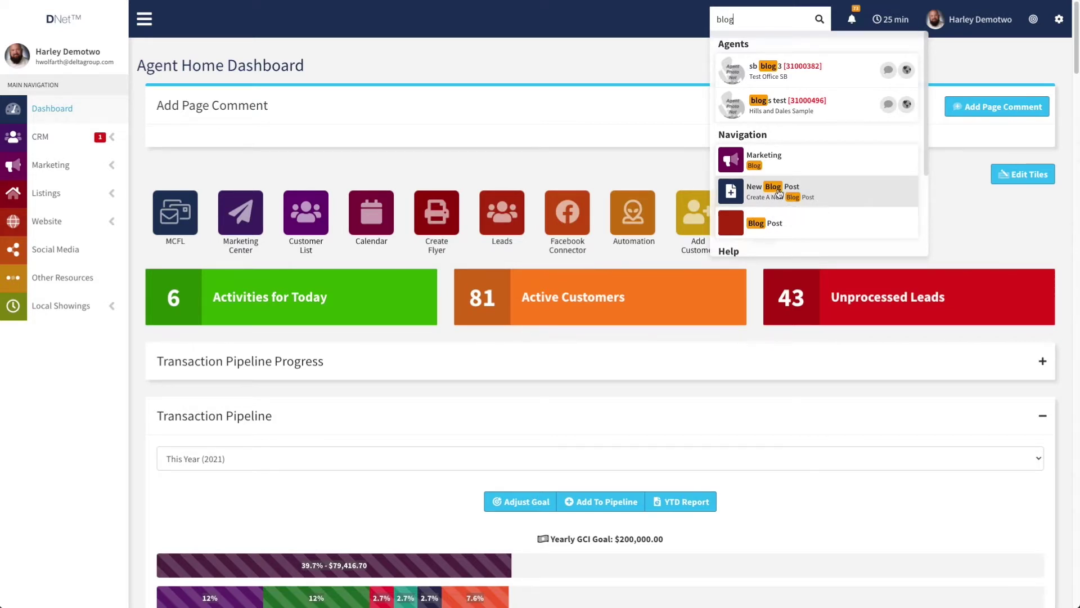
{"action": "left_click", "coordinate": [777, 161]}
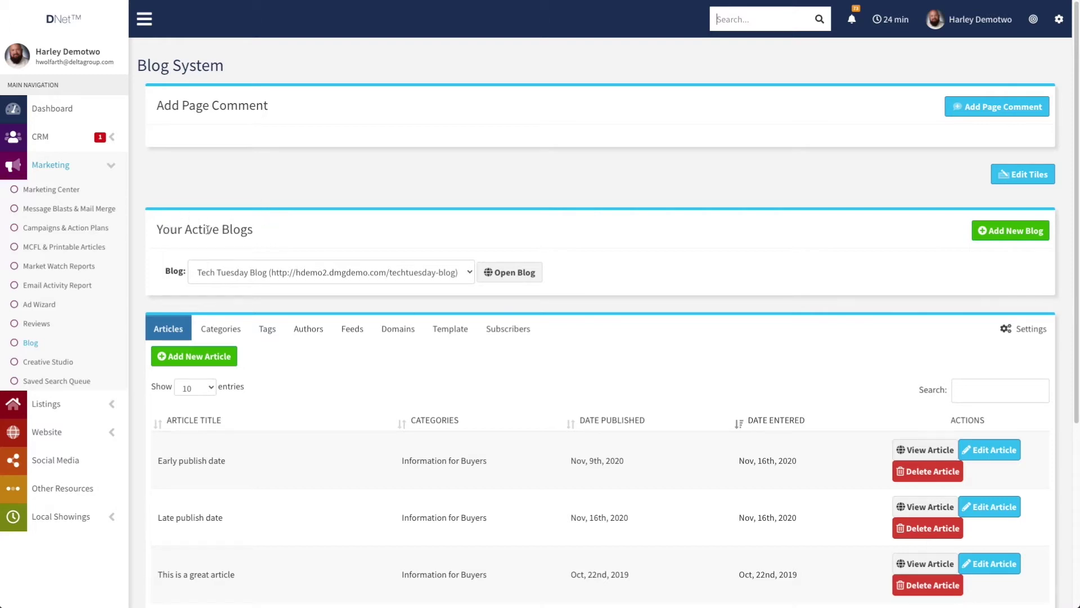
View the other blog's articles, switch back to Tech Tuesday Blog, and start a new blog.
{"action": "left_click", "coordinate": [469, 272]}
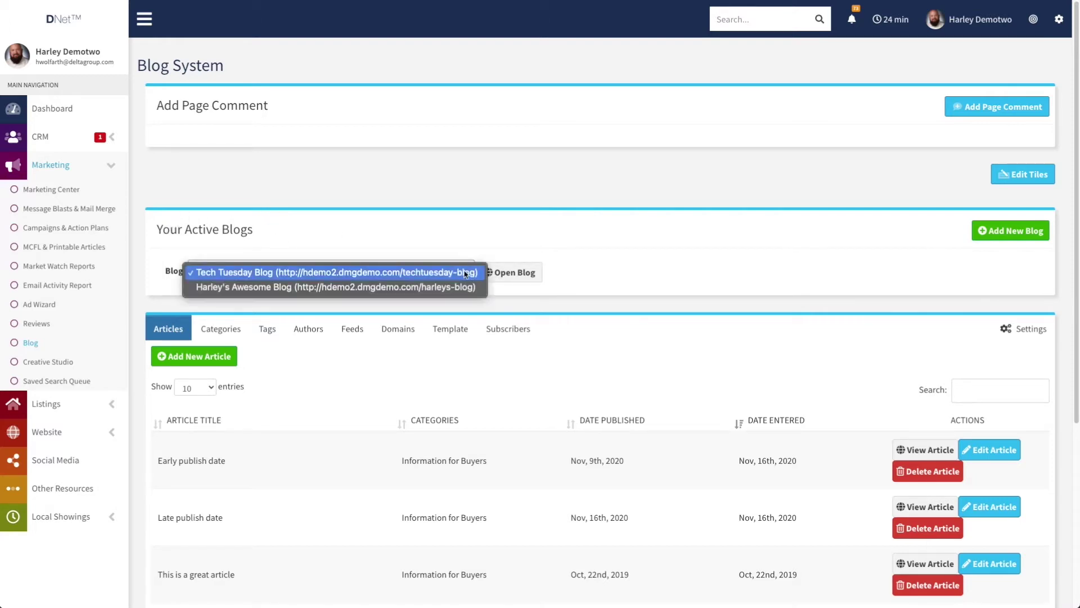
{"action": "left_click", "coordinate": [414, 288]}
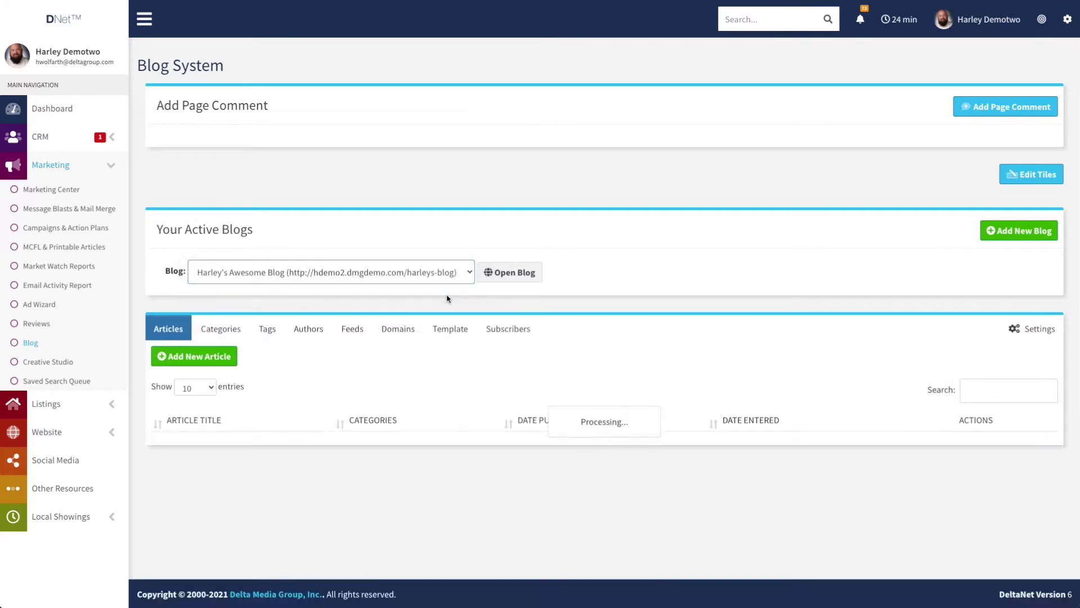
{"action": "left_click", "coordinate": [462, 274]}
{"action": "left_click", "coordinate": [437, 253]}
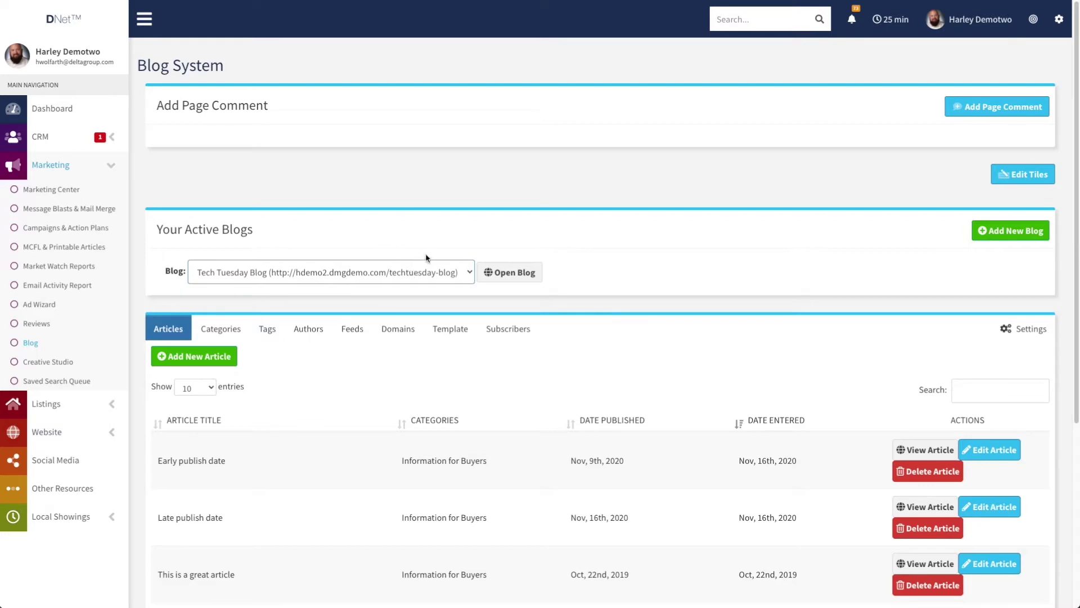
{"action": "left_click", "coordinate": [1006, 235]}
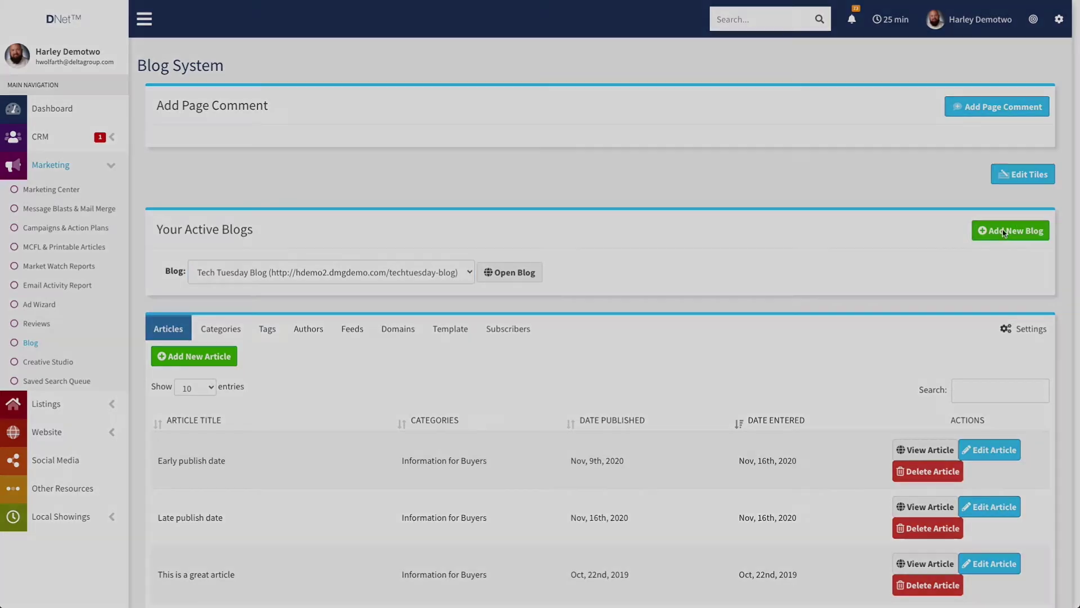
Enter 'This is my Blog' as the blog title and inspect the Blog URL field.
{"action": "left_click", "coordinate": [416, 141]}
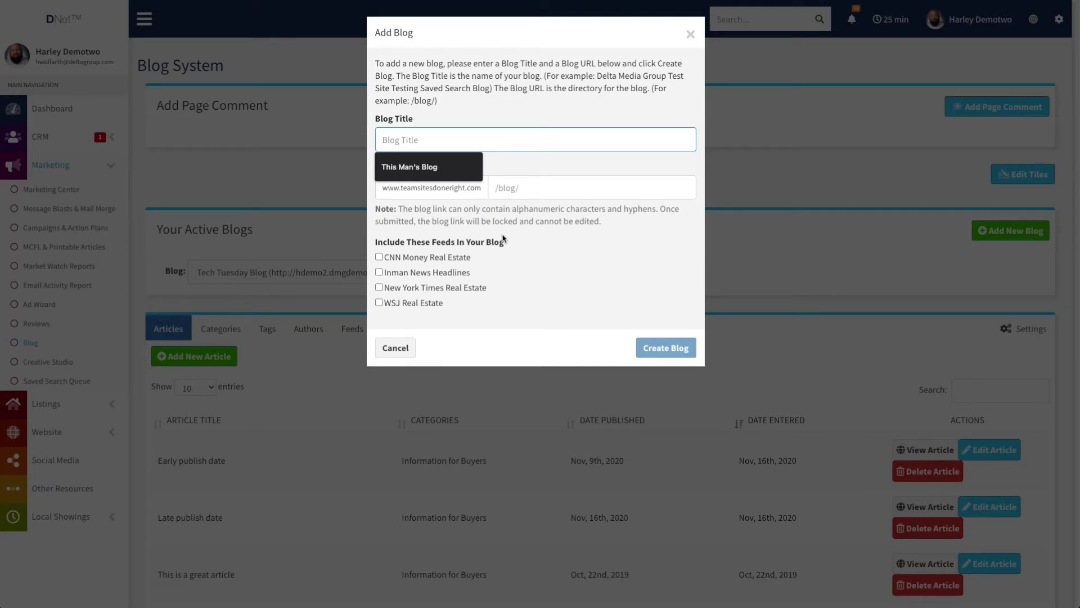
{"action": "type", "text": "This is my Blog"}
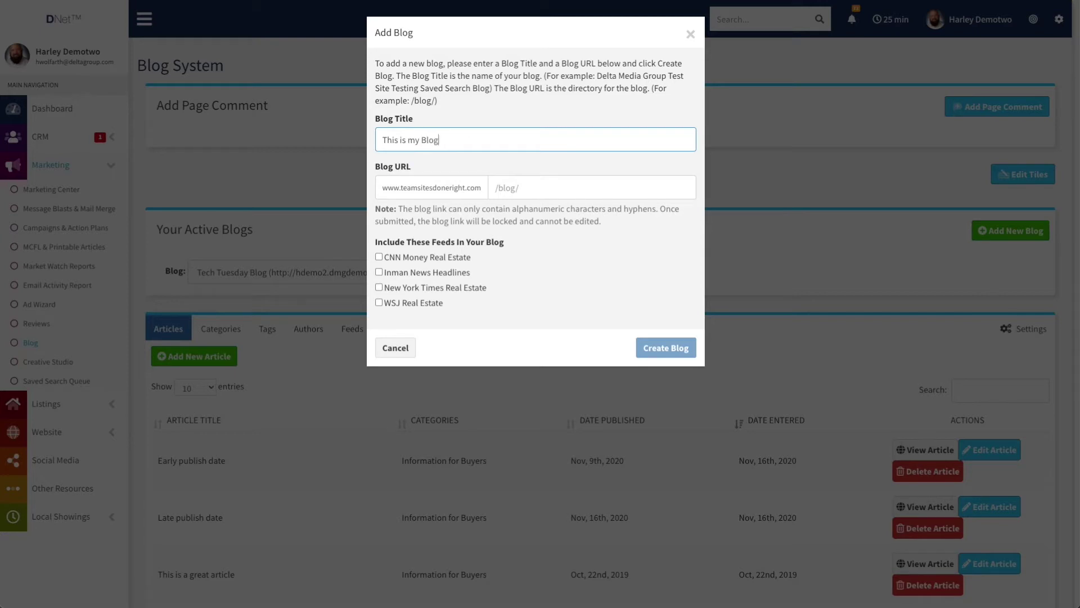
{"action": "left_click", "coordinate": [509, 188]}
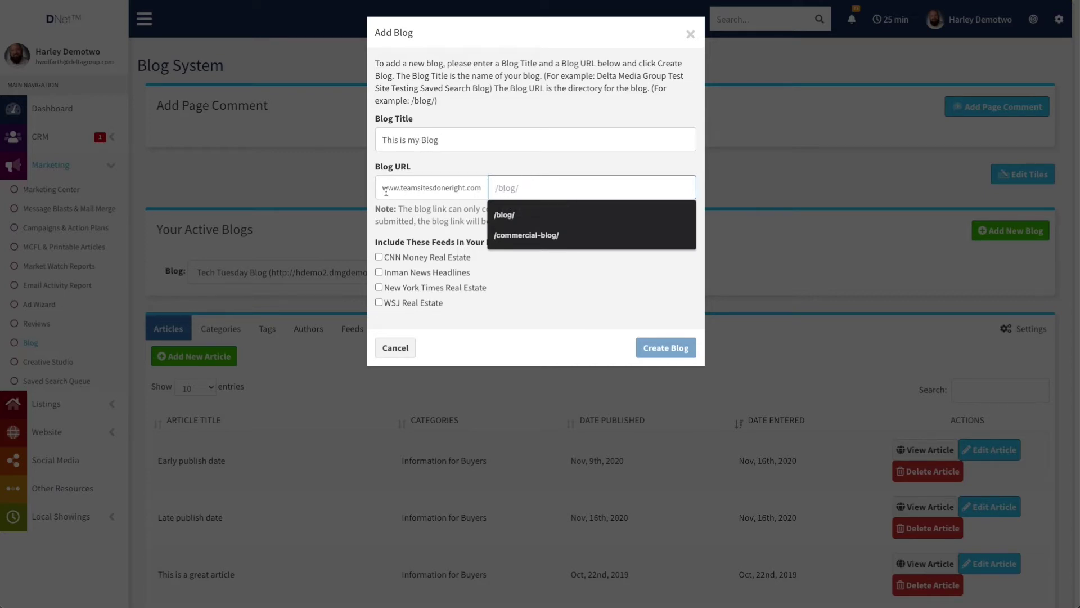
{"action": "left_click_drag", "start_coordinate": [387, 190], "coordinate": [479, 187]}
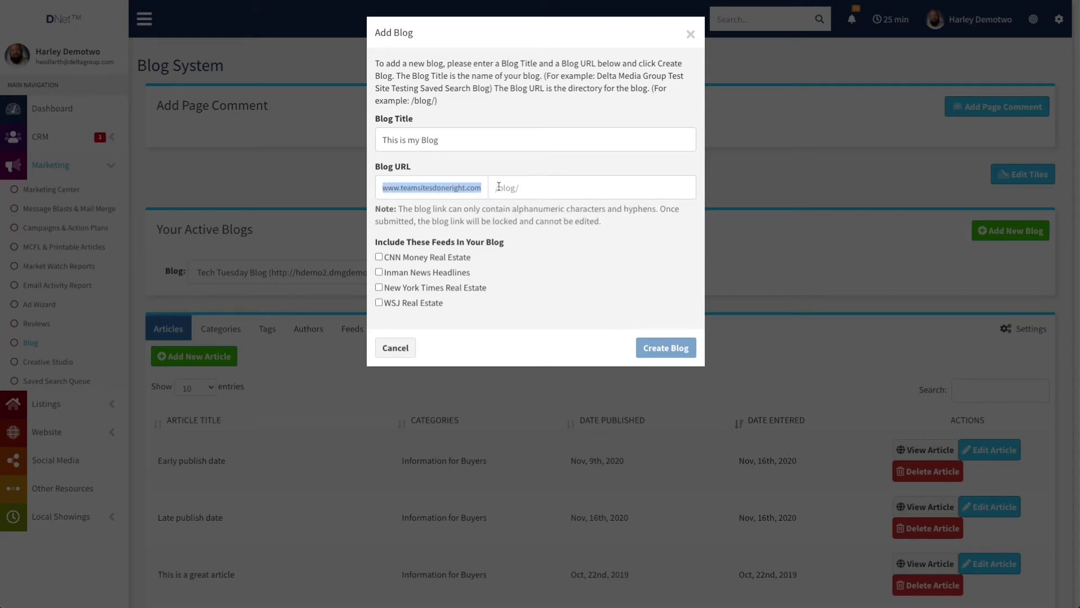
{"action": "left_click", "coordinate": [506, 188]}
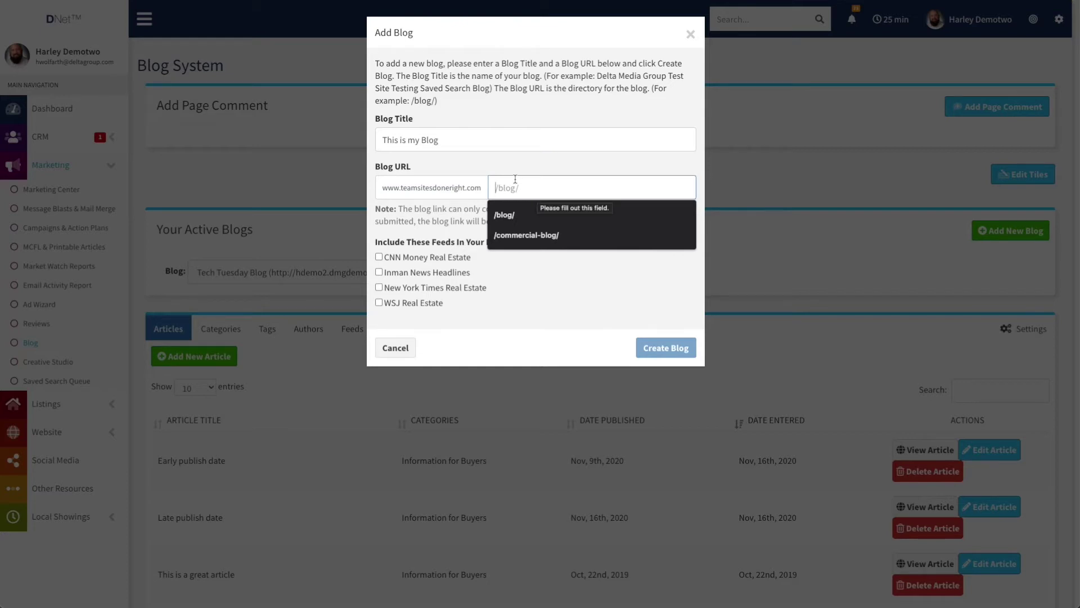
{"action": "left_click", "coordinate": [494, 165]}
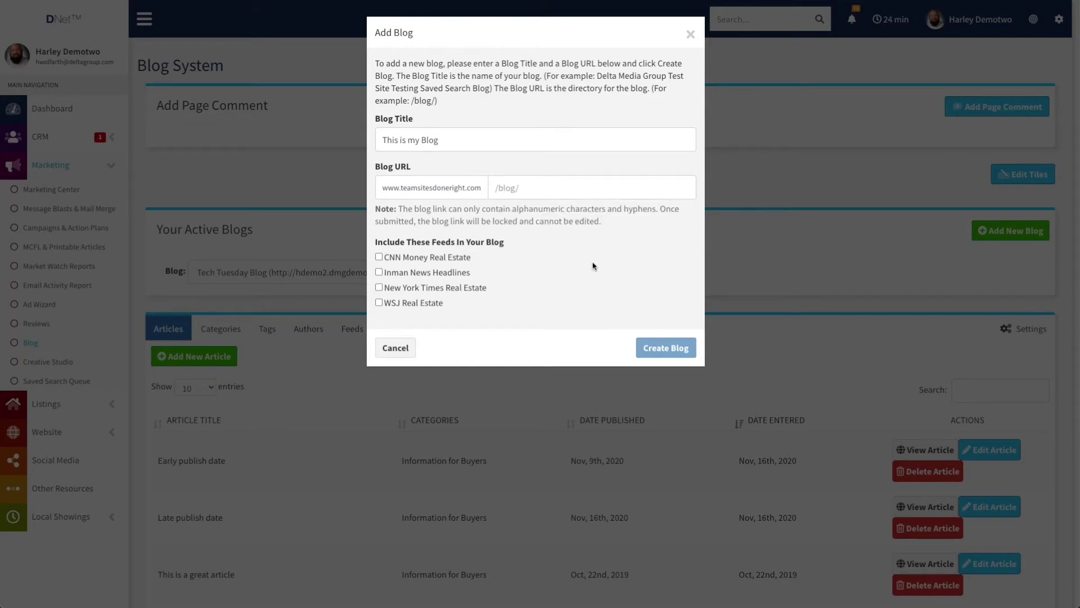
Set the Blog URL path to /this-is-my-blog/.
{"action": "left_click", "coordinate": [529, 181]}
{"action": "type", "text": "/blog/"}
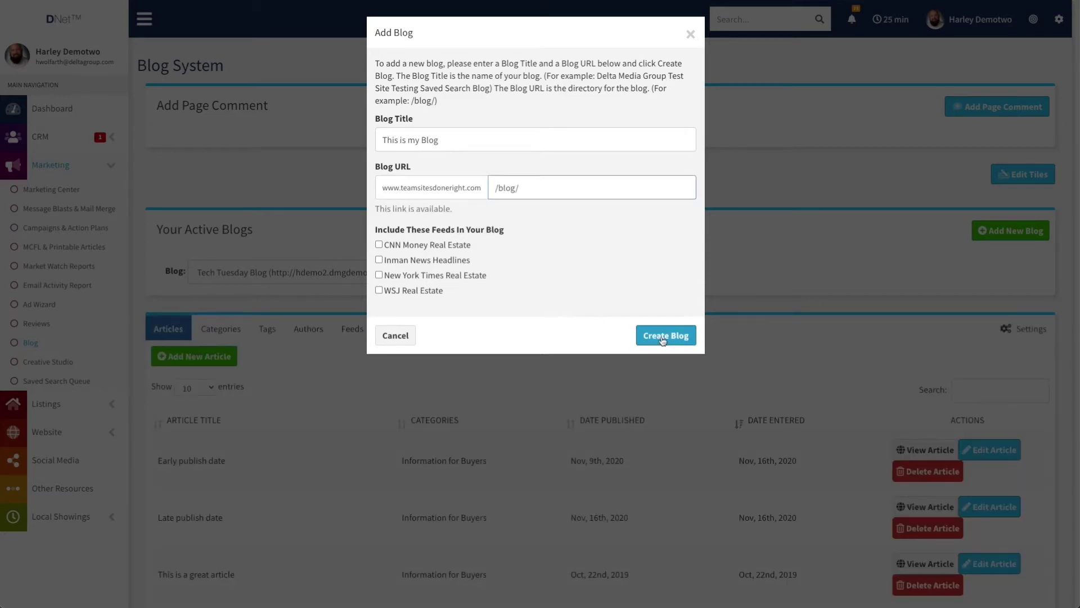
{"action": "double_click", "coordinate": [506, 189]}
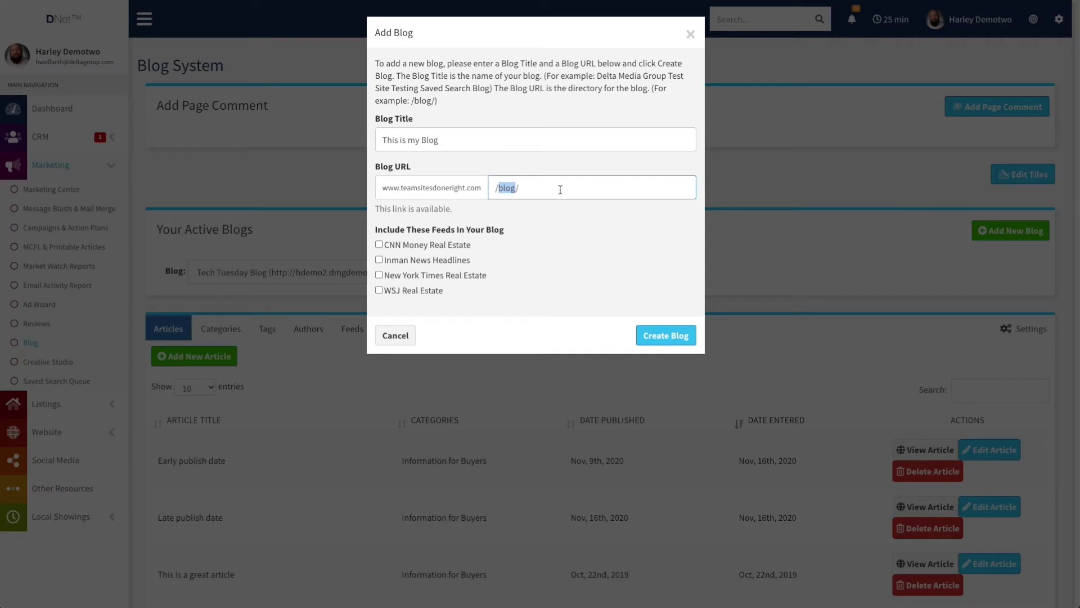
{"action": "type", "text": "this-is-my-blog"}
Adjust the feed checkboxes, including WSJ Real Estate and New York Times Real Estate.
{"action": "left_click", "coordinate": [378, 275]}
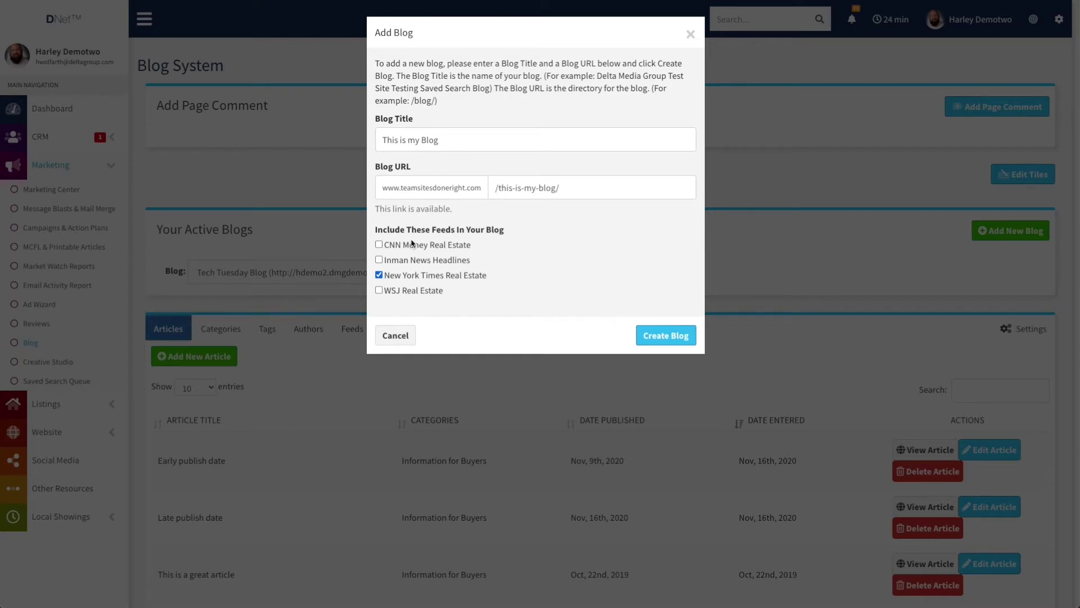
{"action": "left_click", "coordinate": [379, 275]}
{"action": "left_click", "coordinate": [378, 290]}
{"action": "left_click", "coordinate": [379, 275]}
{"action": "left_click", "coordinate": [379, 260]}
{"action": "left_click", "coordinate": [380, 260]}
{"action": "left_click", "coordinate": [379, 245]}
Untick New York Times Real Estate, leaving only WSJ Real Estate, and create the blog.
{"action": "left_click", "coordinate": [378, 276]}
{"action": "left_click", "coordinate": [674, 337]}
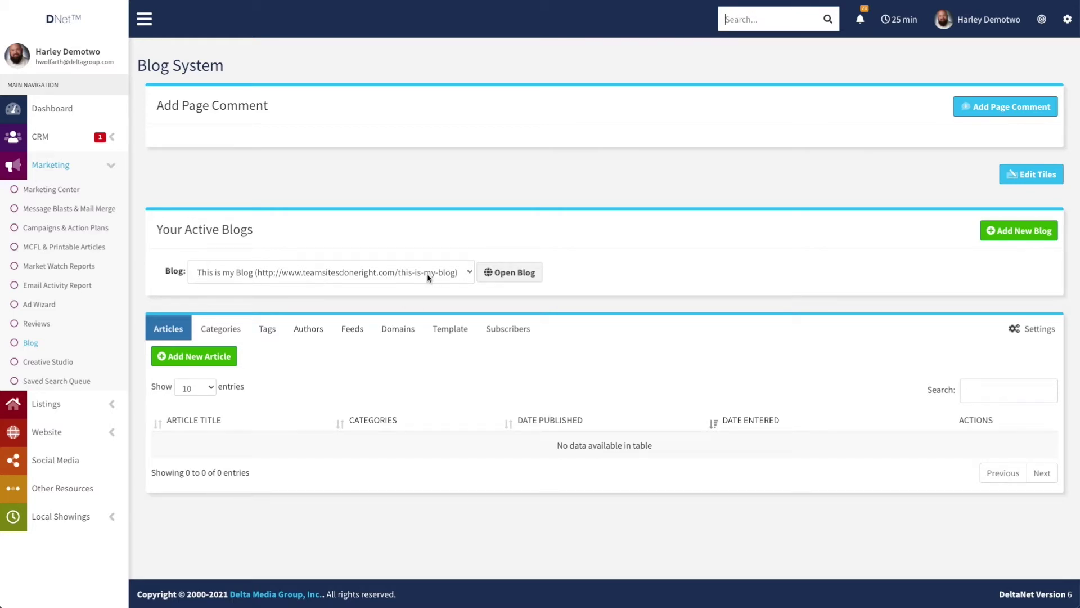
{"action": "left_click", "coordinate": [508, 275]}
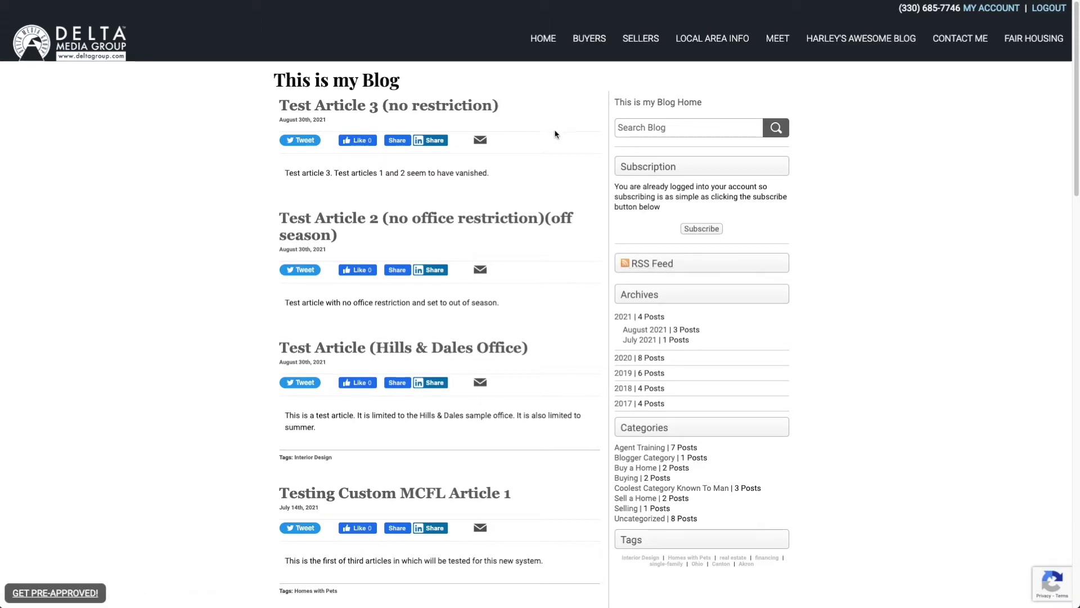
{"action": "scroll", "coordinate": [560, 143], "scroll_direction": "down", "scroll_amount": 3}
{"action": "scroll", "coordinate": [569, 155], "scroll_direction": "up", "scroll_amount": 3}
{"action": "scroll", "coordinate": [450, 306], "scroll_direction": "down", "scroll_amount": 3}
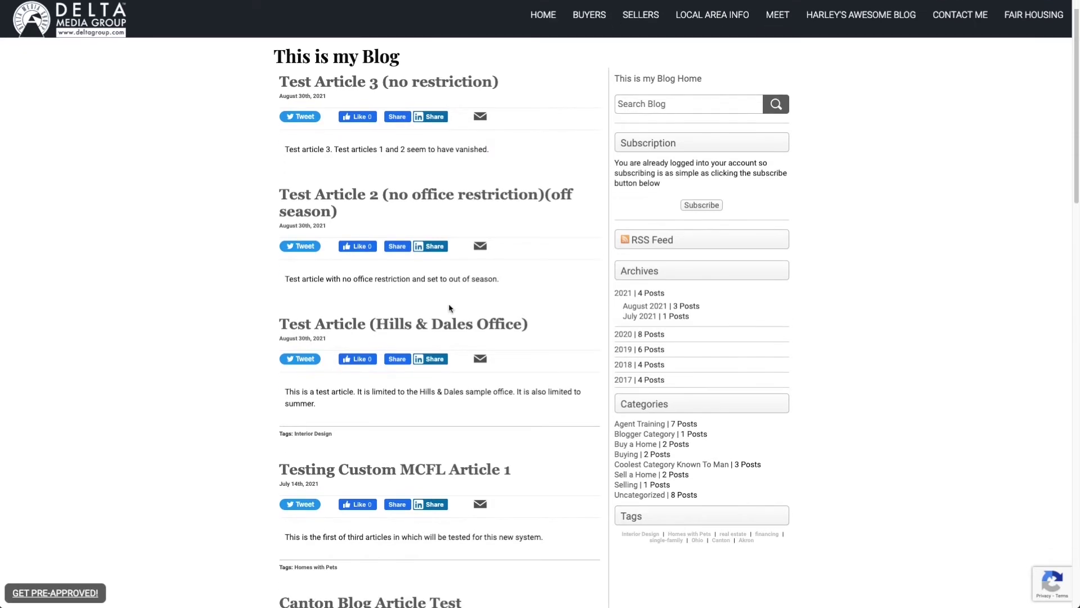
{"action": "scroll", "coordinate": [443, 304], "scroll_direction": "up", "scroll_amount": 3}
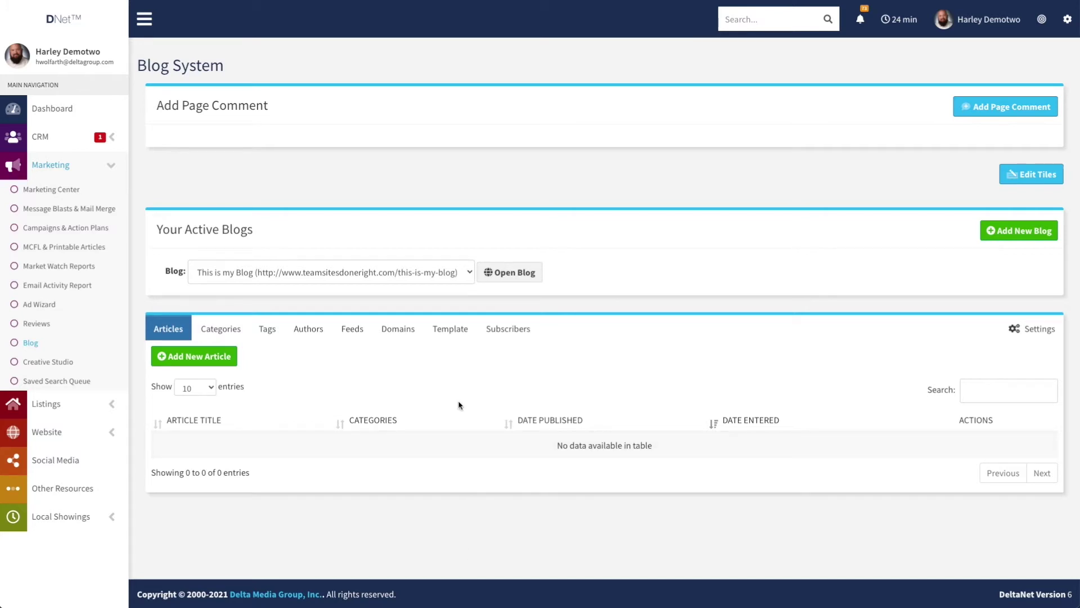
Select 'This is my Blog' in the Blog dropdown and show its empty Categories list.
{"action": "left_click", "coordinate": [470, 270]}
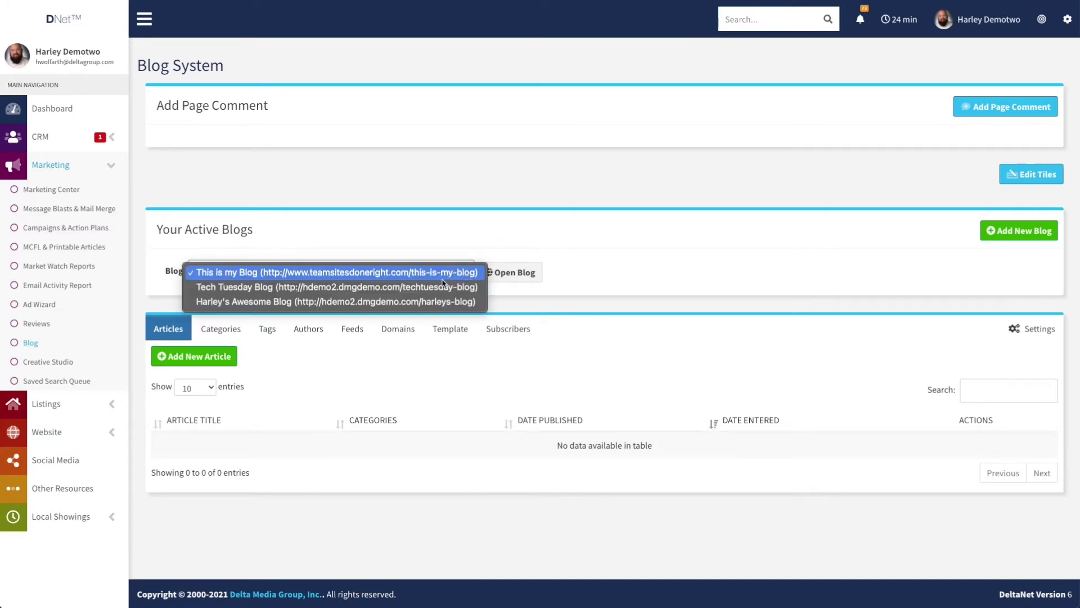
{"action": "left_click", "coordinate": [437, 293]}
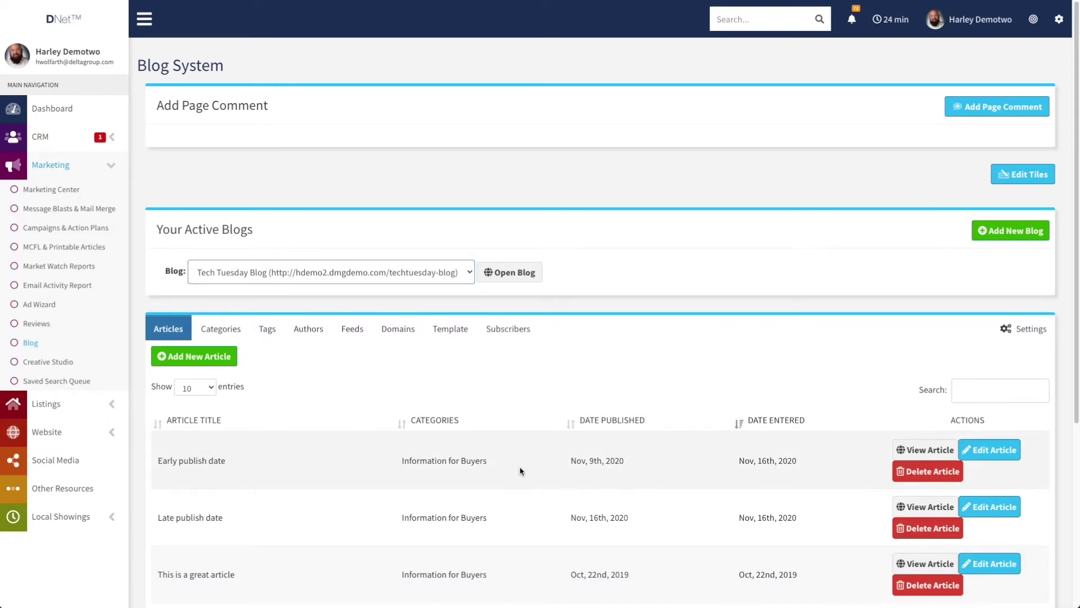
{"action": "scroll", "coordinate": [530, 390], "scroll_direction": "down", "scroll_amount": 4}
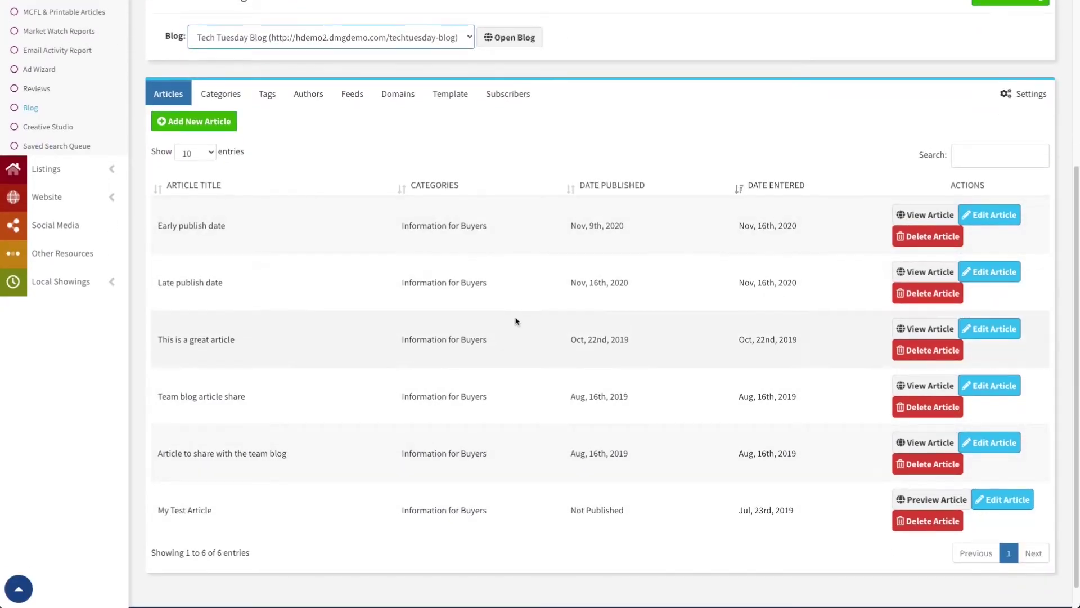
{"action": "scroll", "coordinate": [514, 318], "scroll_direction": "up", "scroll_amount": 1}
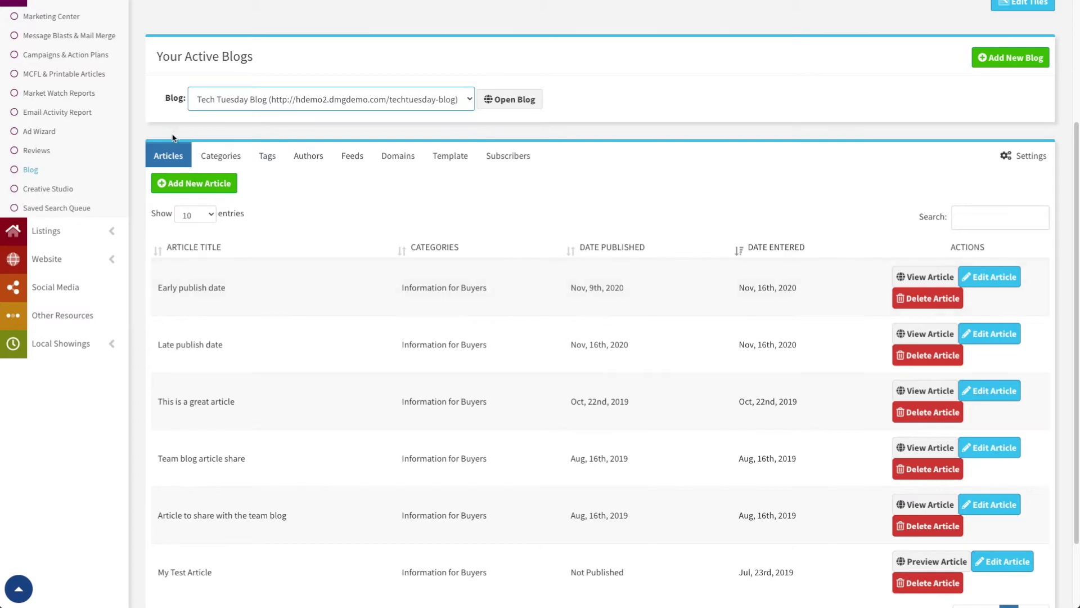
{"action": "left_click", "coordinate": [275, 94]}
{"action": "left_click", "coordinate": [251, 82]}
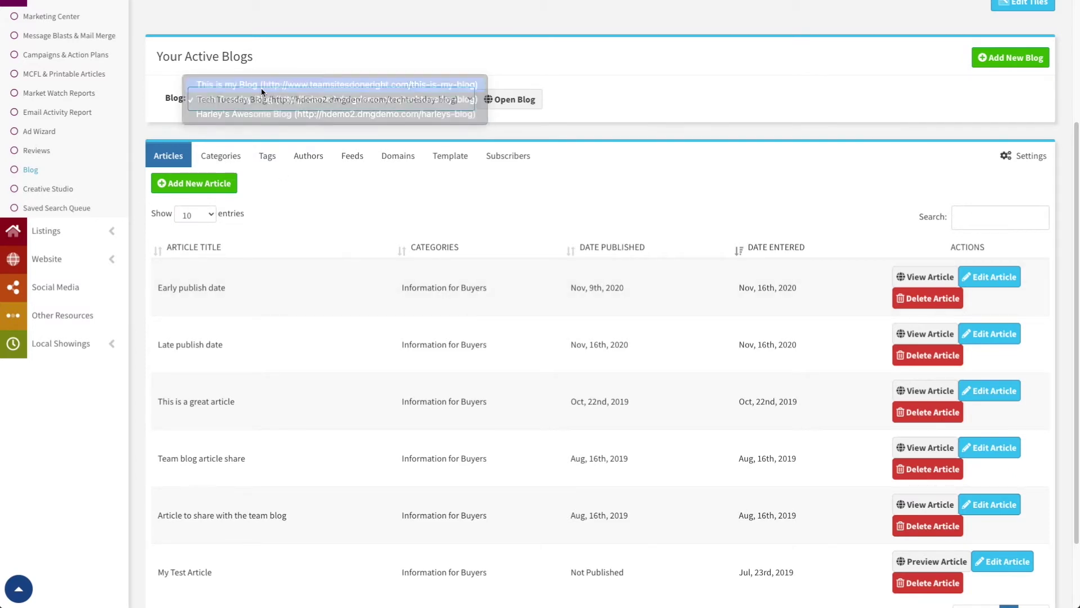
{"action": "left_click", "coordinate": [221, 328]}
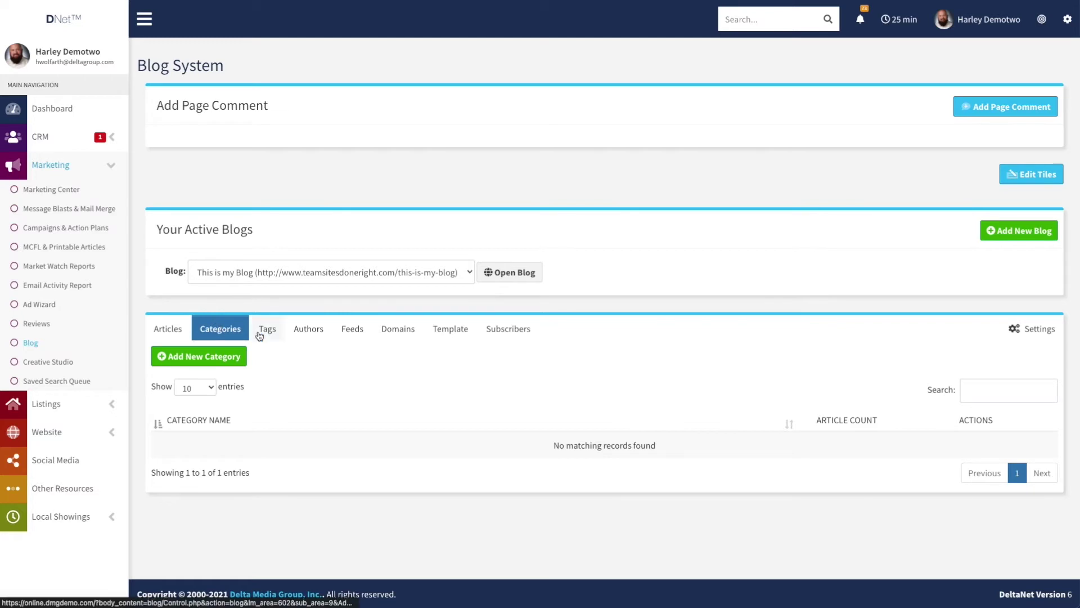
Create and save a new category named 'Real Estate News'.
{"action": "left_click", "coordinate": [210, 362]}
{"action": "left_click", "coordinate": [212, 430]}
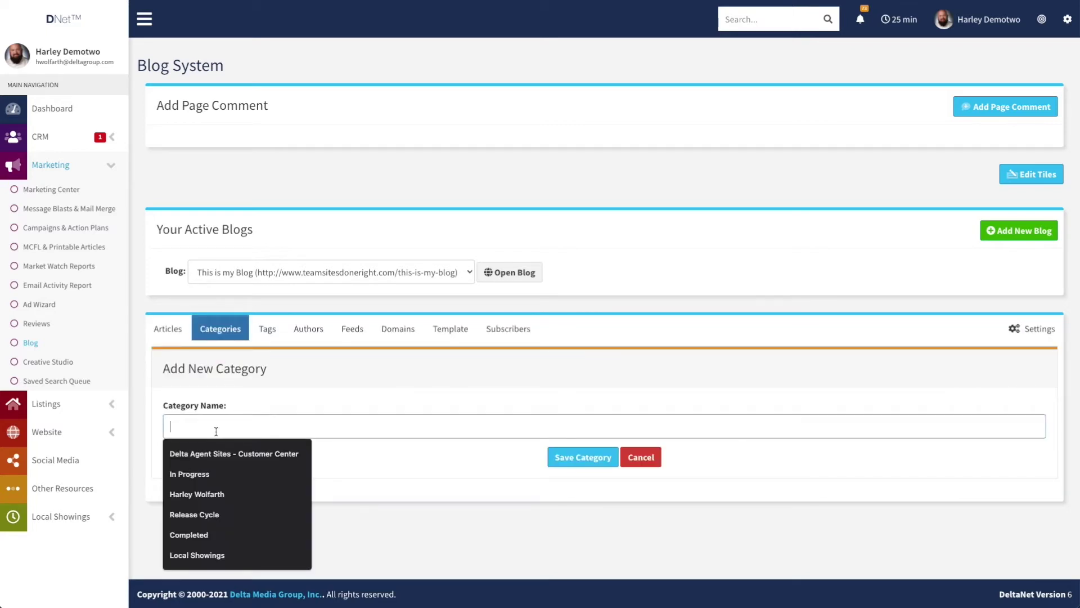
{"action": "type", "text": "Real E"}
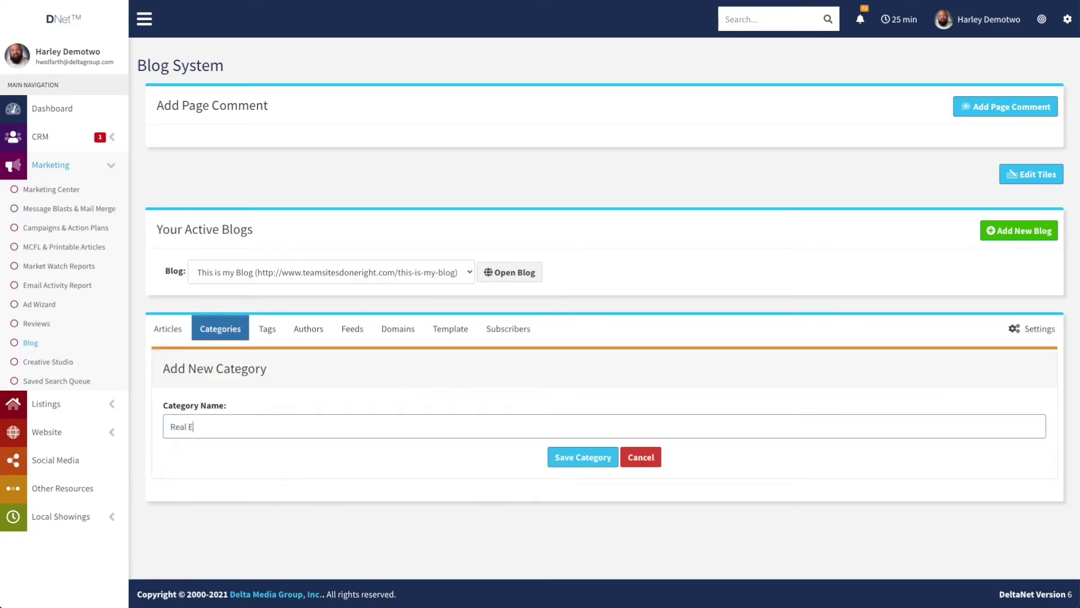
{"action": "type", "text": "state News"}
{"action": "left_click", "coordinate": [561, 455]}
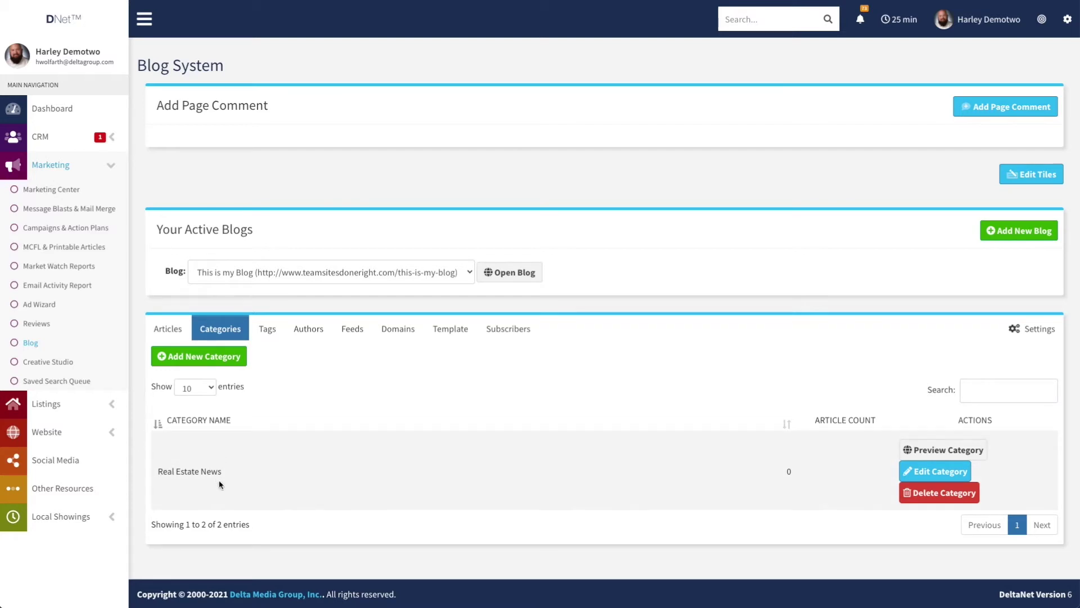
Show the empty Tags list for 'This is my Blog'.
{"action": "left_click", "coordinate": [268, 331]}
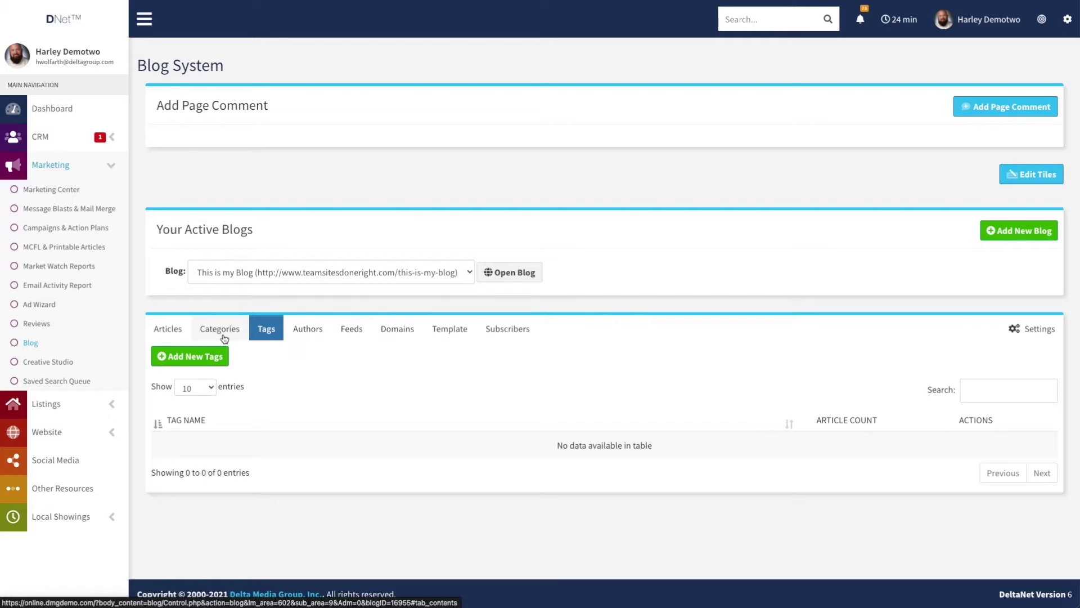
On the Authors tab, add a new test author by name and save it.
{"action": "left_click", "coordinate": [308, 331]}
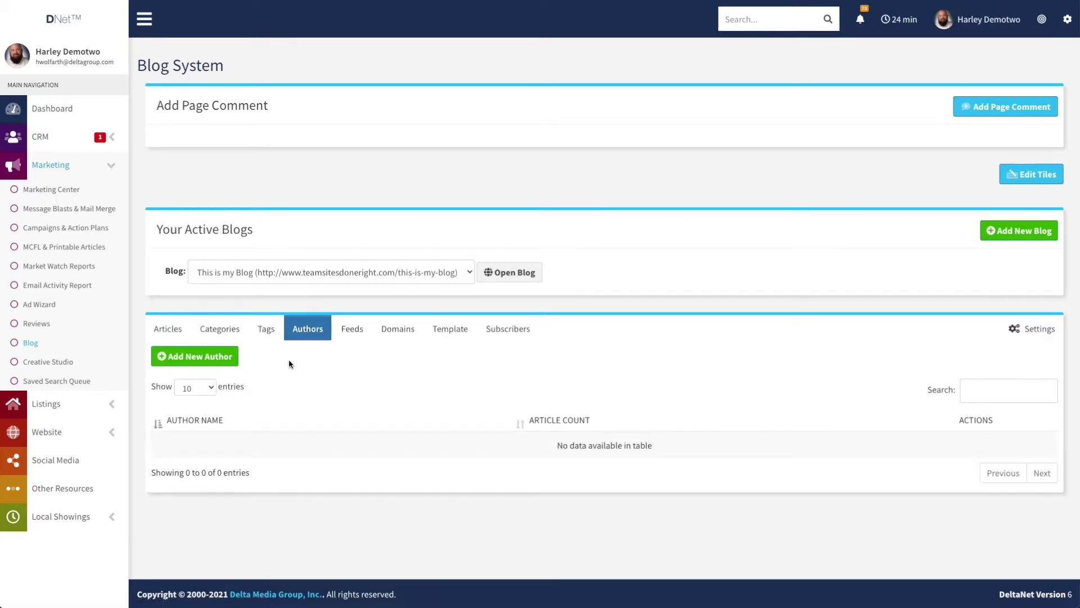
{"action": "left_click", "coordinate": [195, 357]}
{"action": "left_click", "coordinate": [278, 425]}
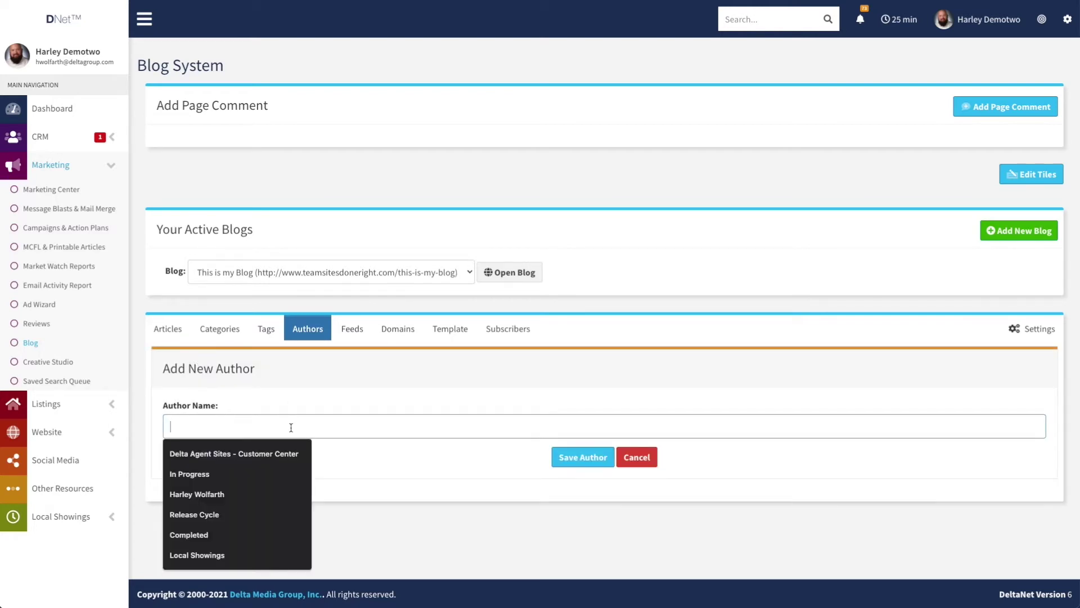
{"action": "type", "text": "Harley Test"}
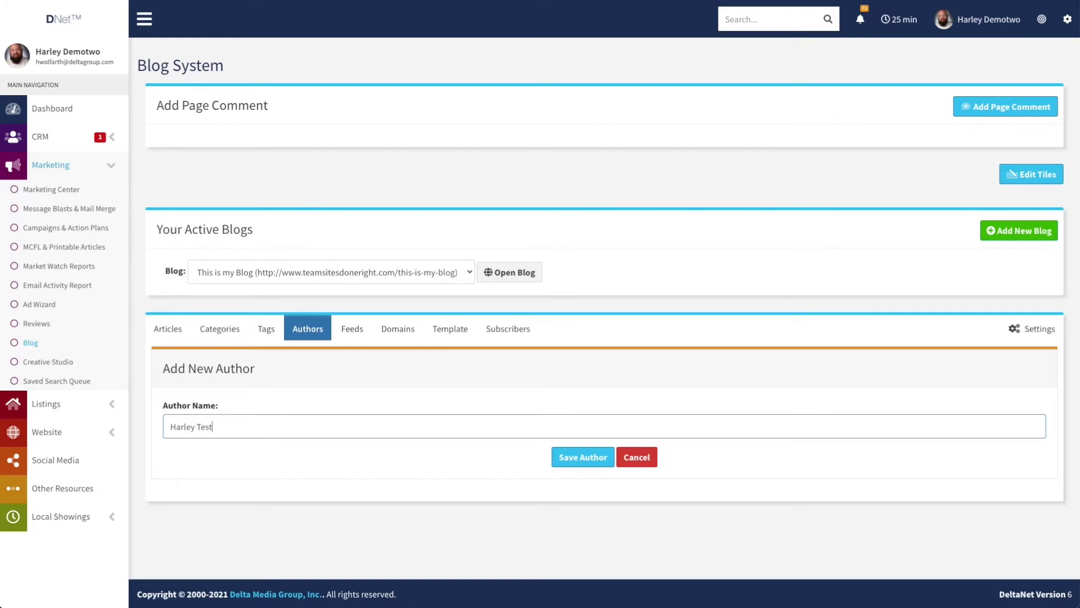
{"action": "left_click", "coordinate": [575, 456]}
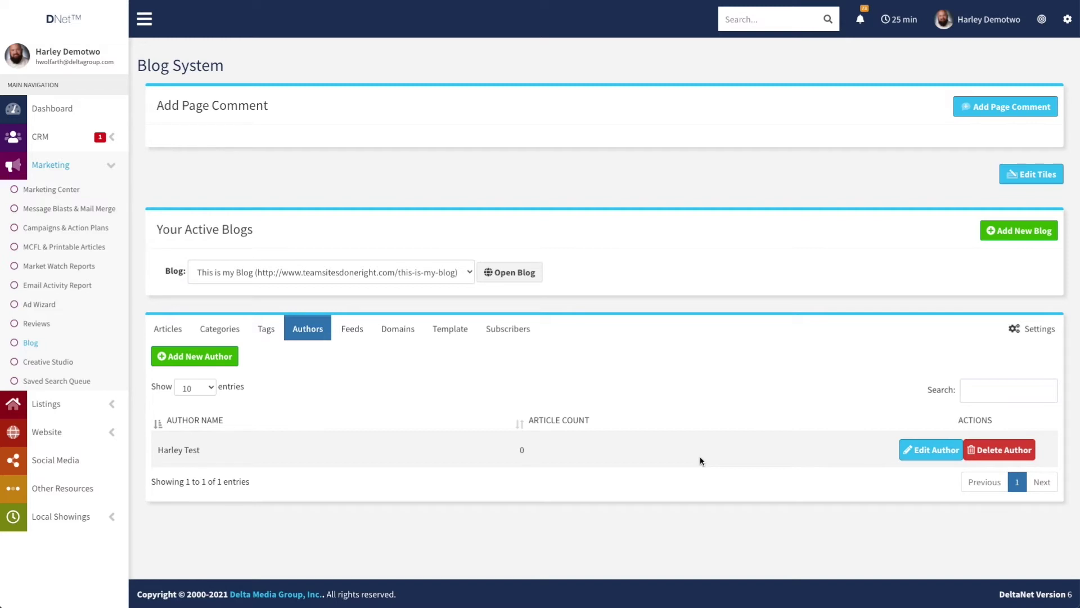
{"action": "left_click", "coordinate": [345, 329]}
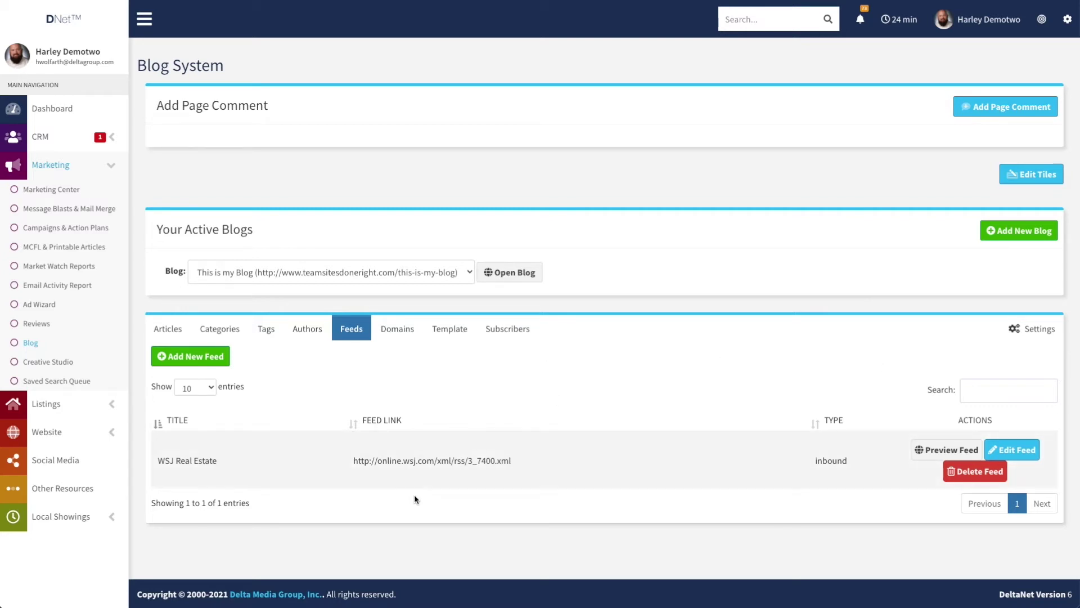
{"action": "left_click", "coordinate": [184, 356]}
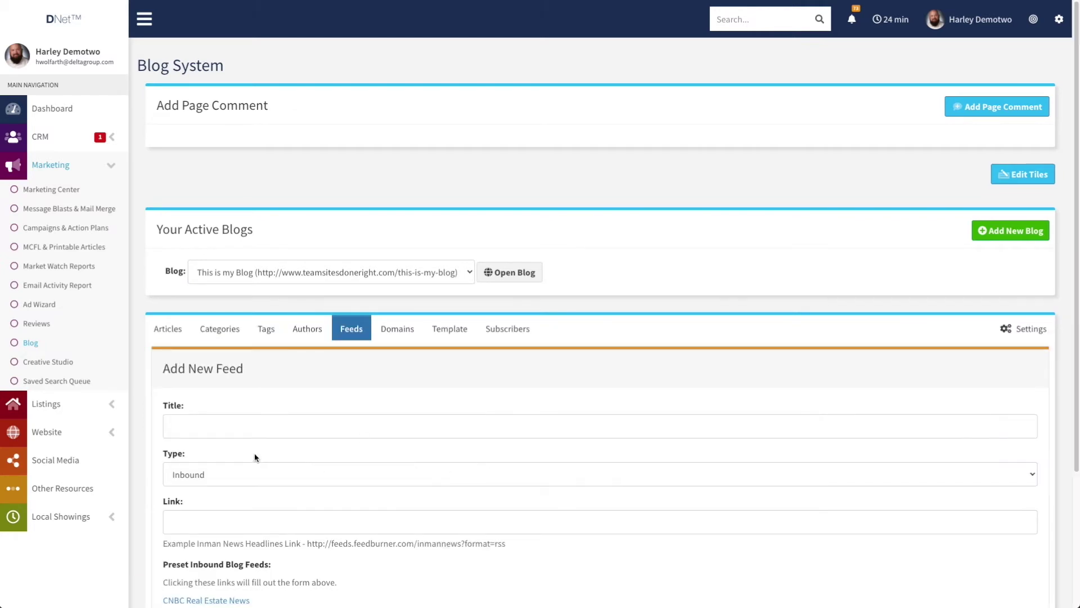
{"action": "scroll", "coordinate": [255, 457], "scroll_direction": "down", "scroll_amount": 3}
{"action": "left_click", "coordinate": [247, 284]}
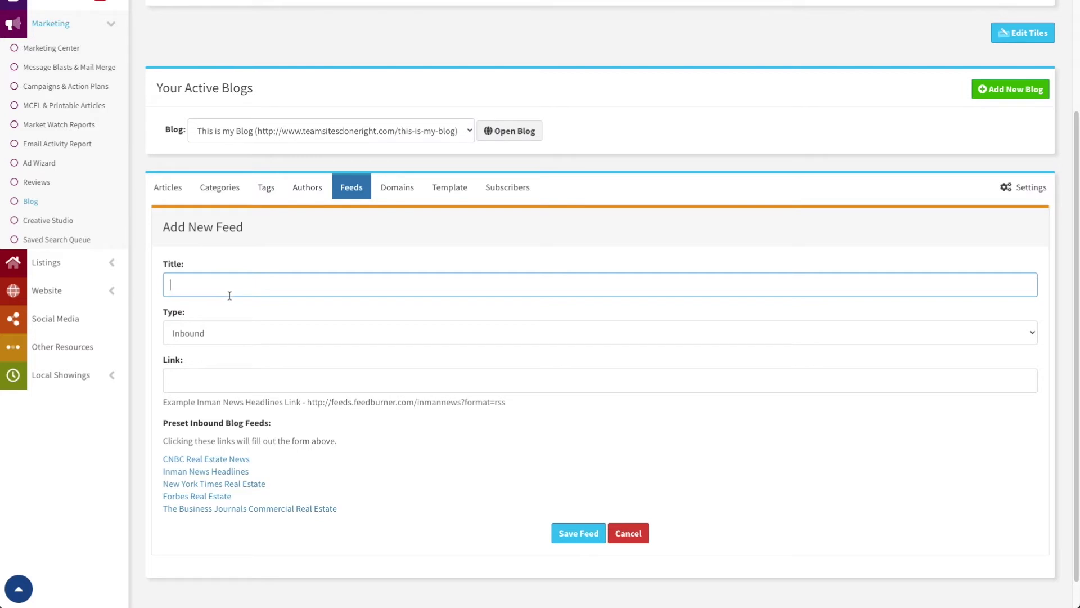
{"action": "left_click", "coordinate": [186, 333]}
{"action": "left_click", "coordinate": [186, 333]}
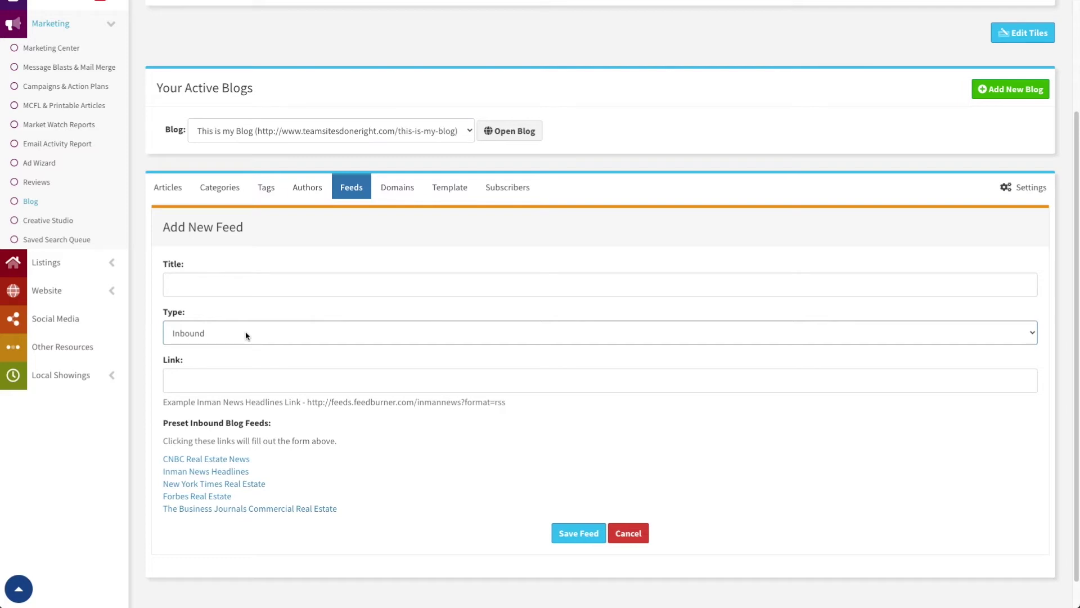
{"action": "left_click", "coordinate": [192, 377]}
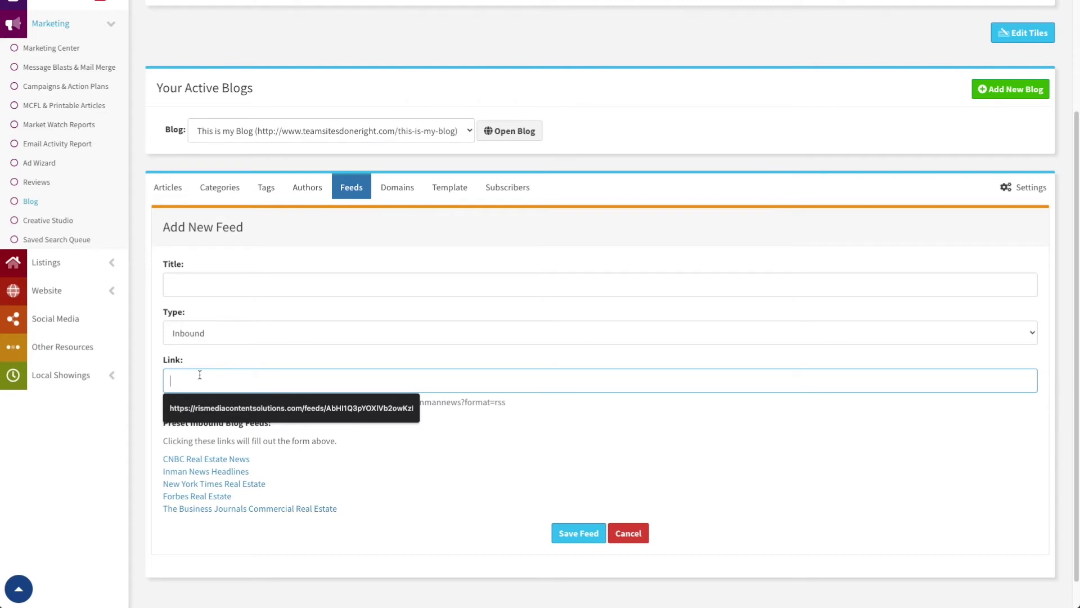
{"action": "left_click", "coordinate": [489, 428]}
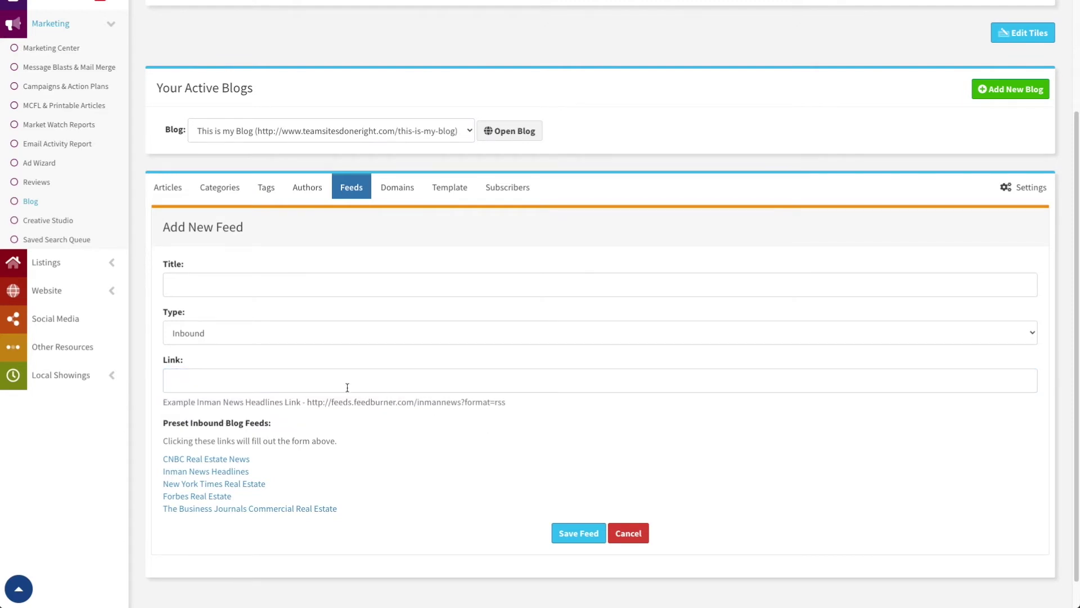
{"action": "left_click_drag", "start_coordinate": [308, 403], "coordinate": [513, 403]}
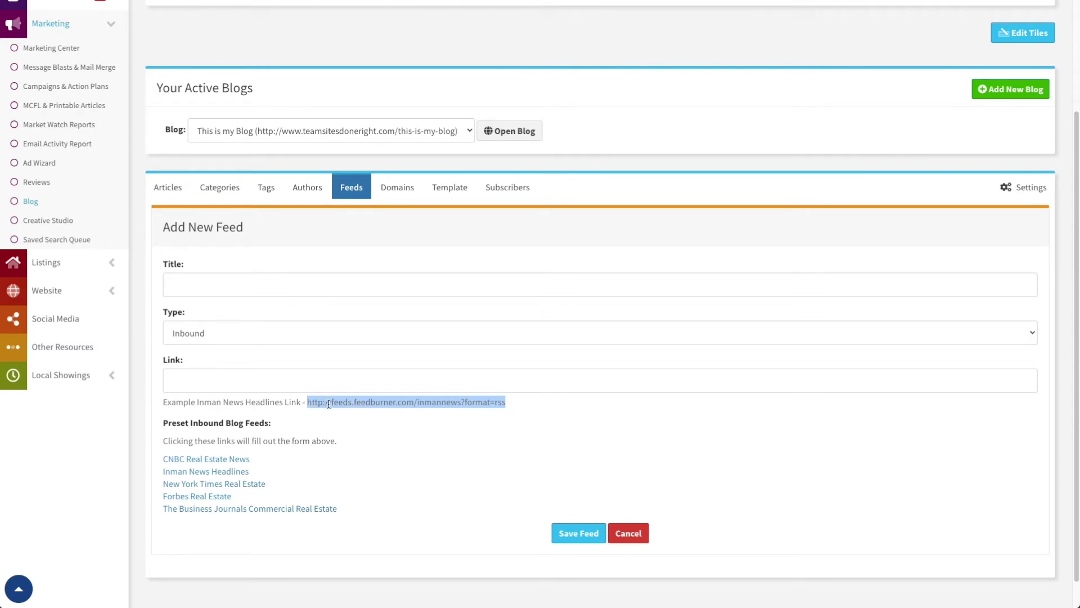
{"action": "left_click", "coordinate": [247, 382]}
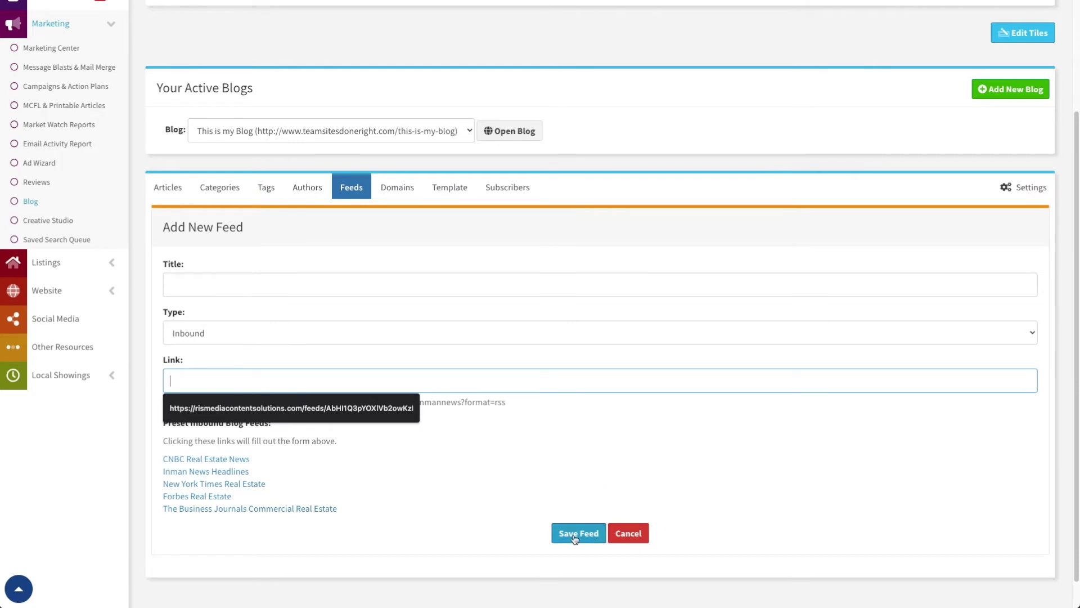
{"action": "left_click", "coordinate": [344, 191]}
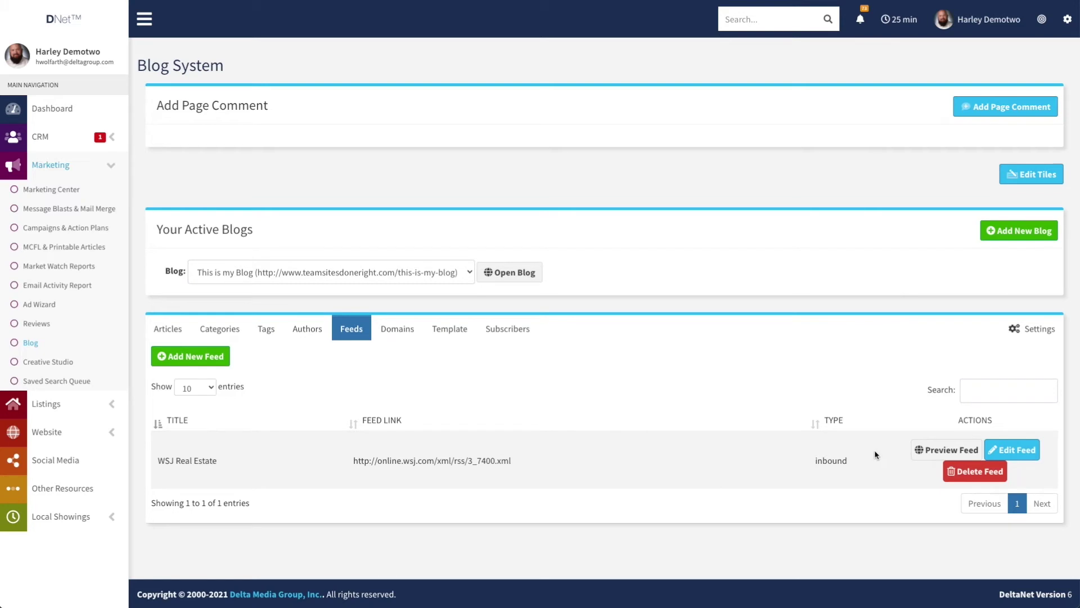
Delete the WSJ Real Estate feed from the blog and confirm the deletion.
{"action": "left_click", "coordinate": [1013, 454]}
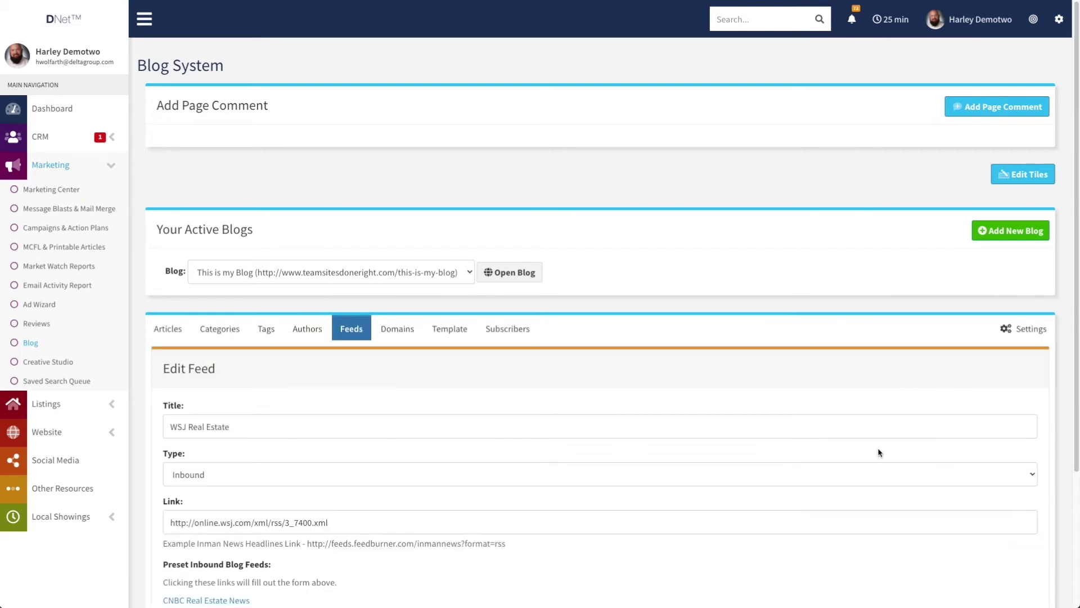
{"action": "scroll", "coordinate": [268, 474], "scroll_direction": "down", "scroll_amount": 3}
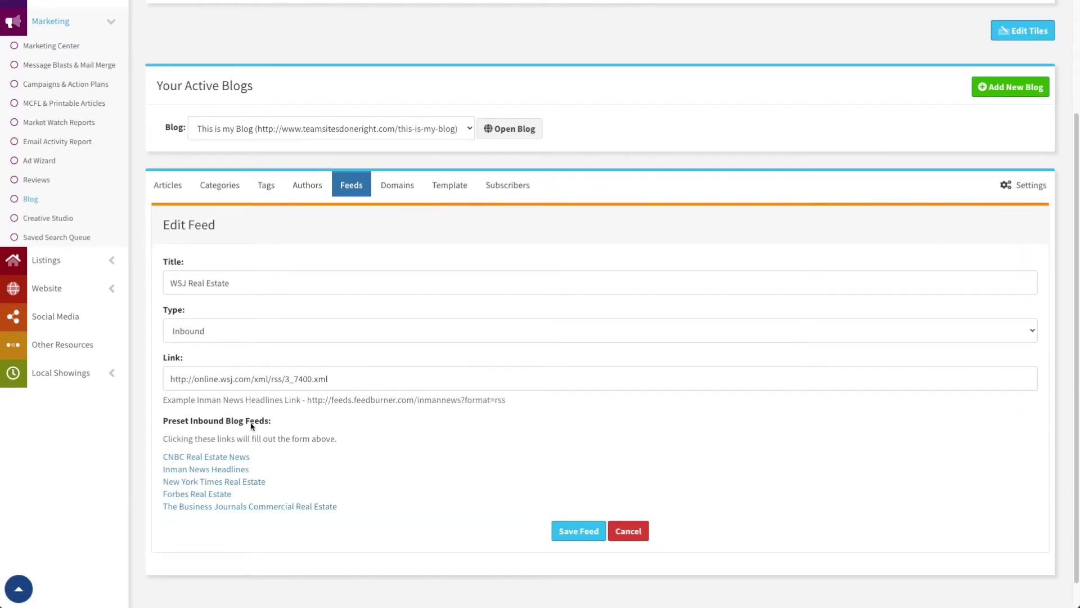
{"action": "left_click", "coordinate": [356, 184]}
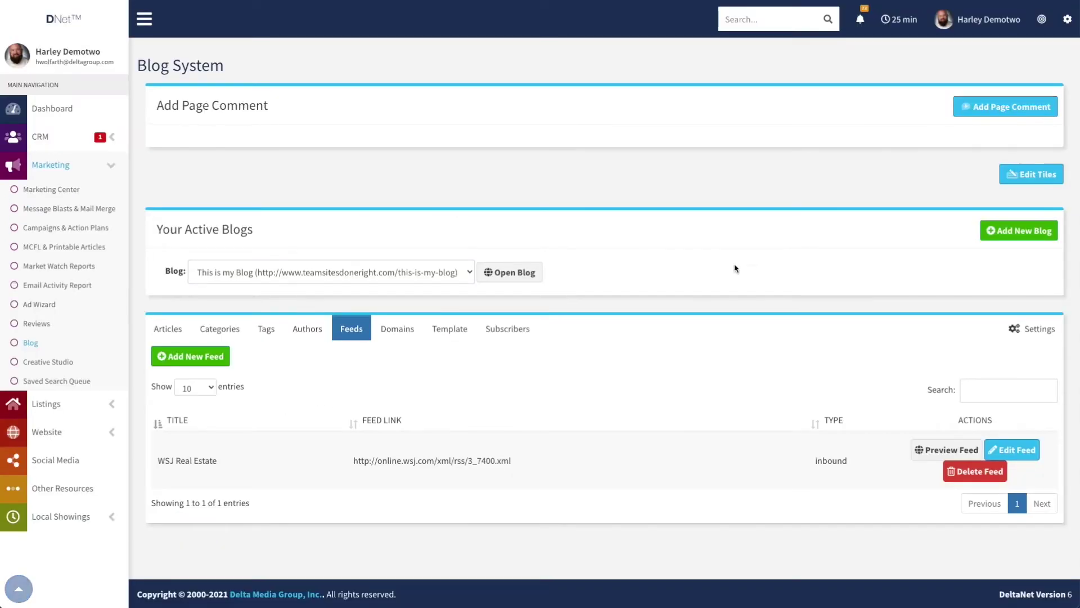
{"action": "left_click", "coordinate": [974, 471]}
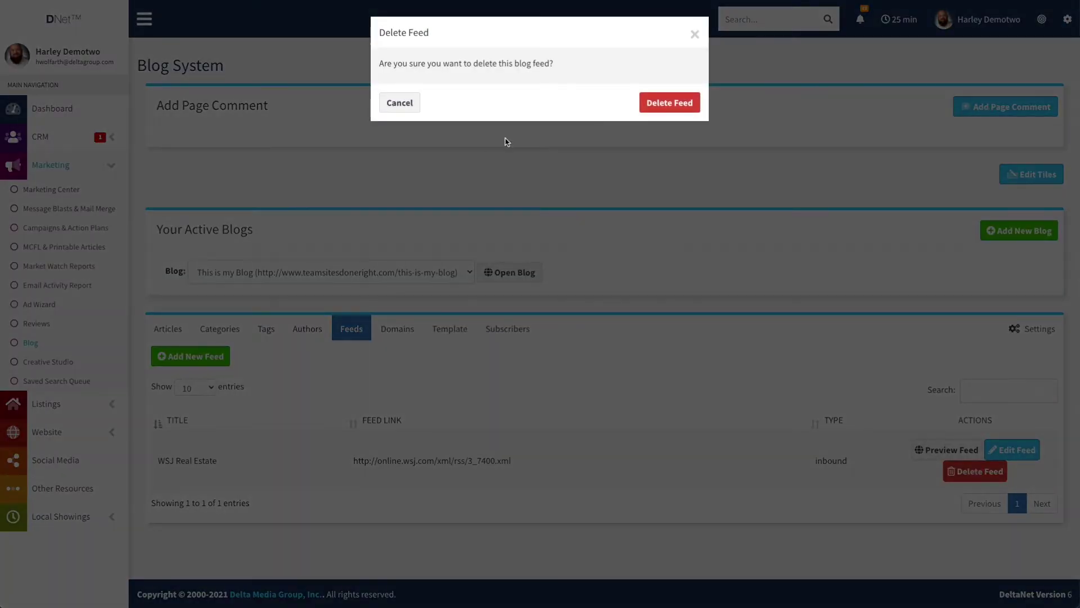
{"action": "left_click", "coordinate": [667, 102]}
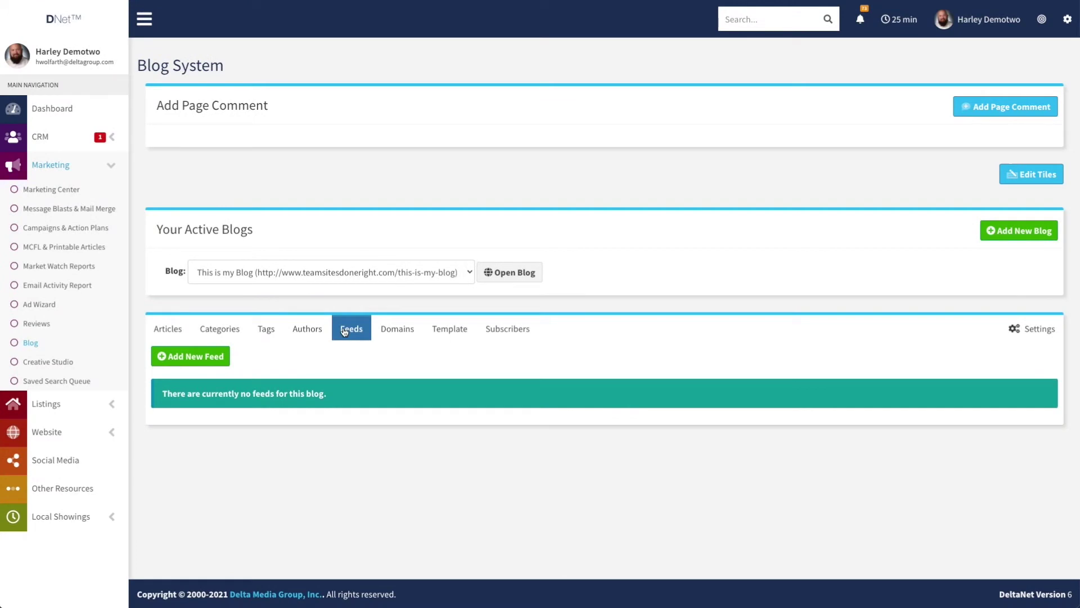
{"action": "left_click", "coordinate": [395, 329]}
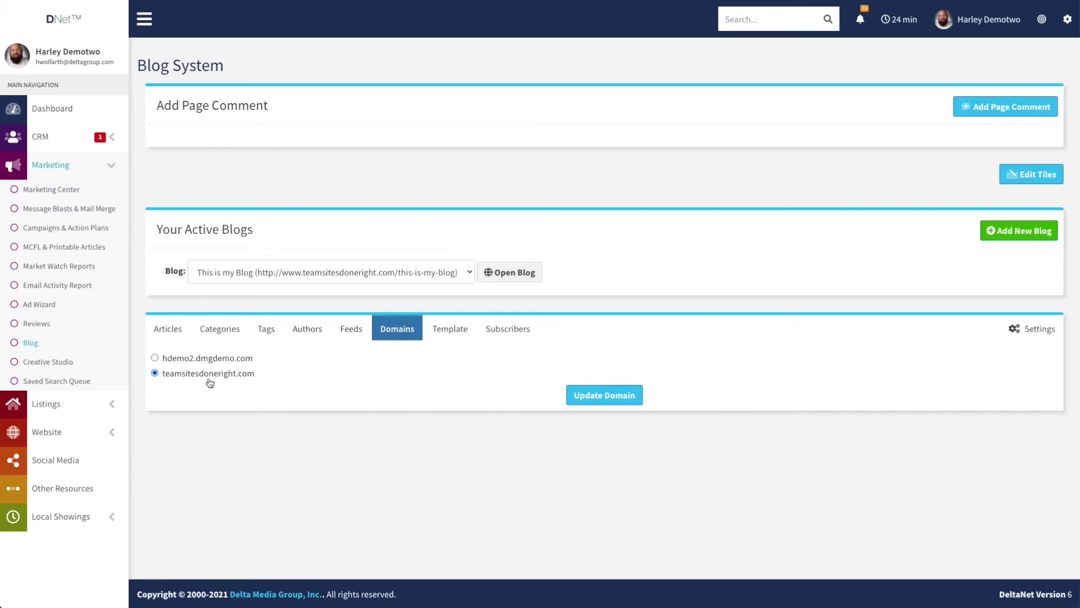
{"action": "left_click", "coordinate": [155, 358]}
{"action": "left_click", "coordinate": [155, 373]}
Select Template 3 as the layout for 'This is my Blog' and save it with Update Template.
{"action": "left_click", "coordinate": [450, 329]}
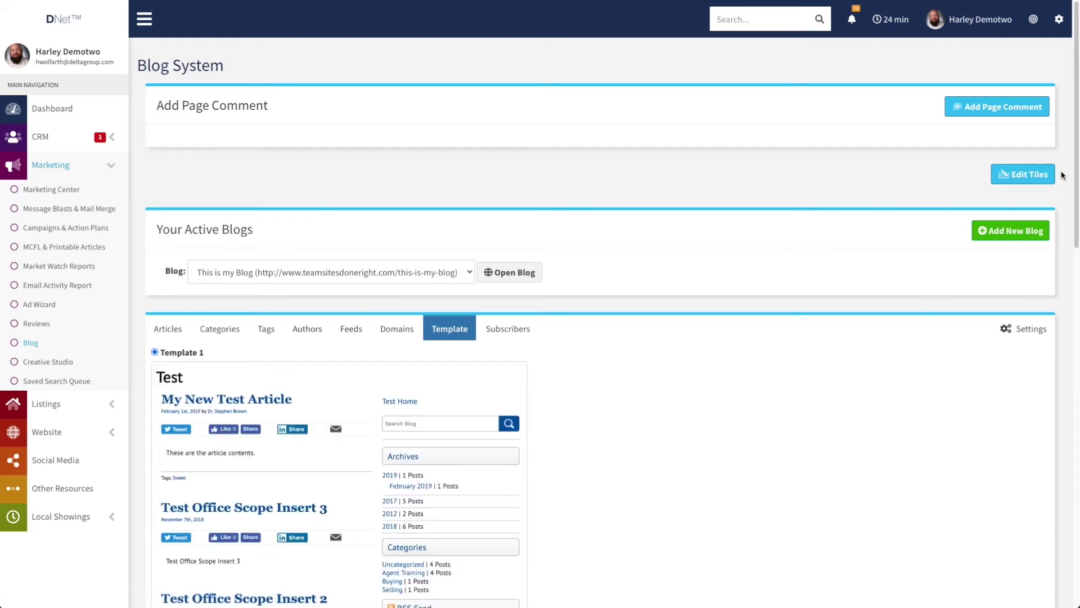
{"action": "left_click_drag", "start_coordinate": [1076, 144], "coordinate": [1061, 262]}
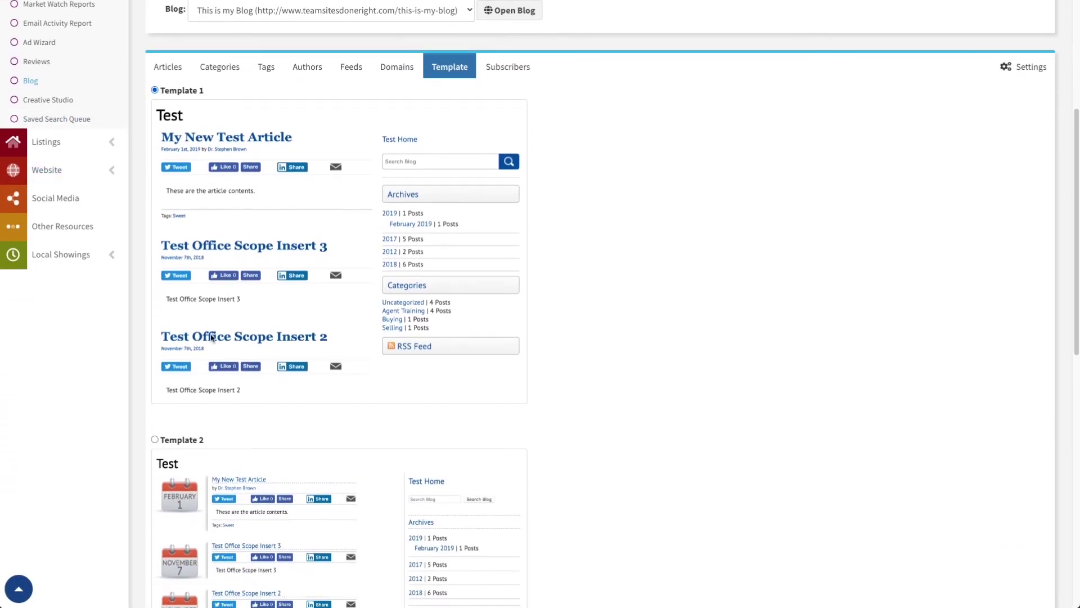
{"action": "scroll", "coordinate": [194, 130], "scroll_direction": "down", "scroll_amount": 11}
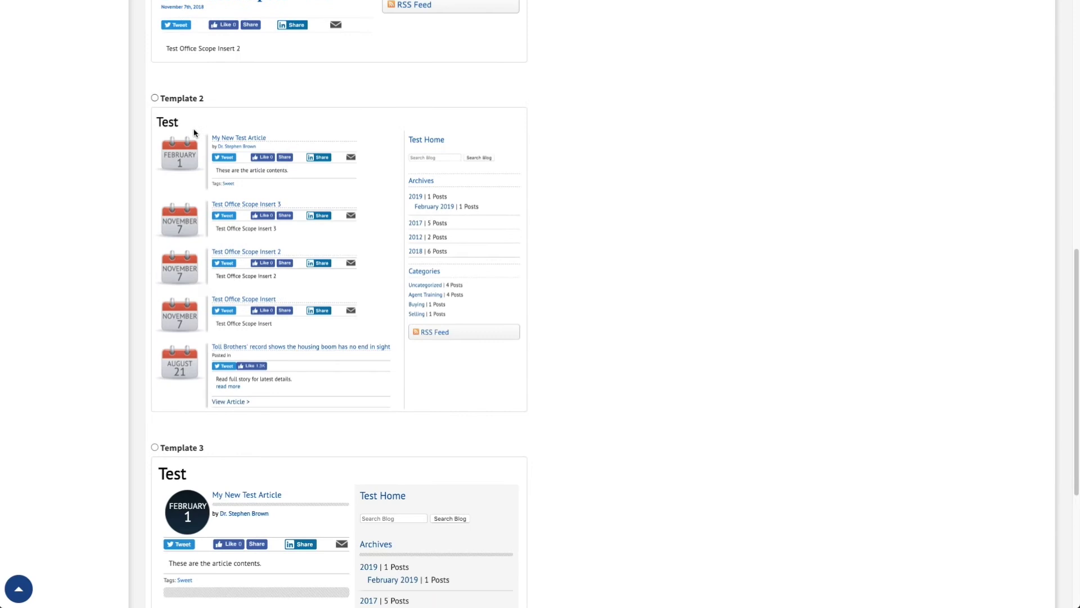
{"action": "left_click", "coordinate": [154, 175]}
{"action": "scroll", "coordinate": [206, 206], "scroll_direction": "up", "scroll_amount": 1}
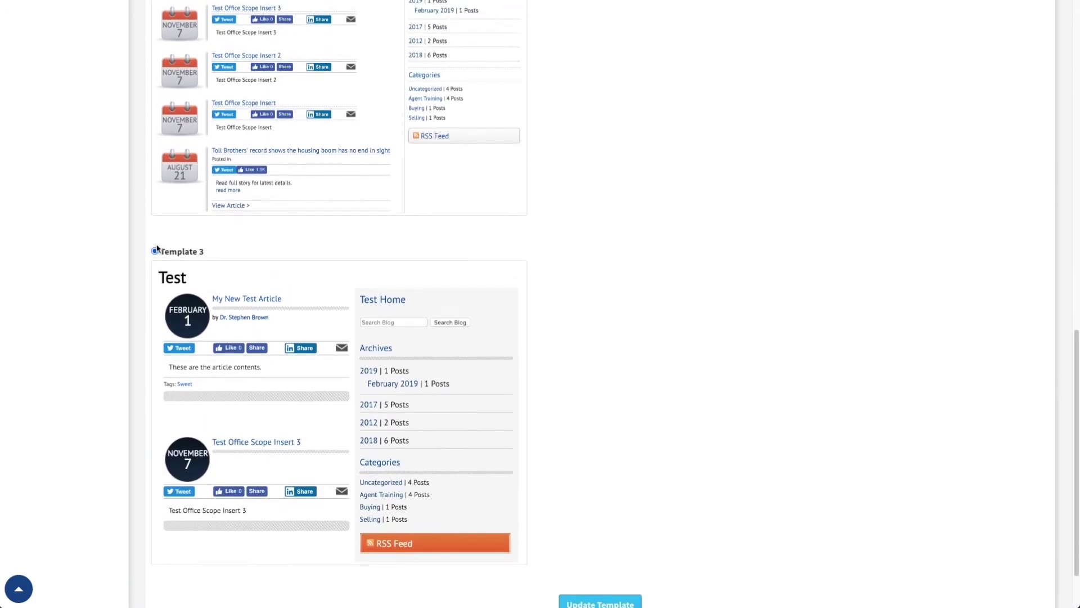
{"action": "scroll", "coordinate": [507, 281], "scroll_direction": "down", "scroll_amount": 1}
{"action": "left_click", "coordinate": [600, 530]}
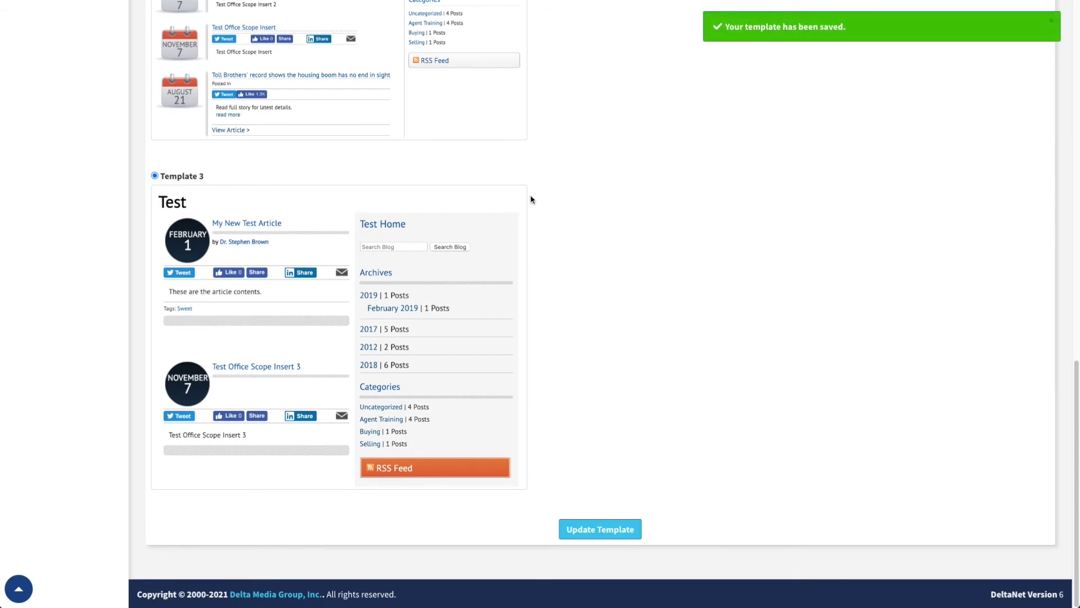
{"action": "scroll", "coordinate": [530, 200], "scroll_direction": "up", "scroll_amount": 14}
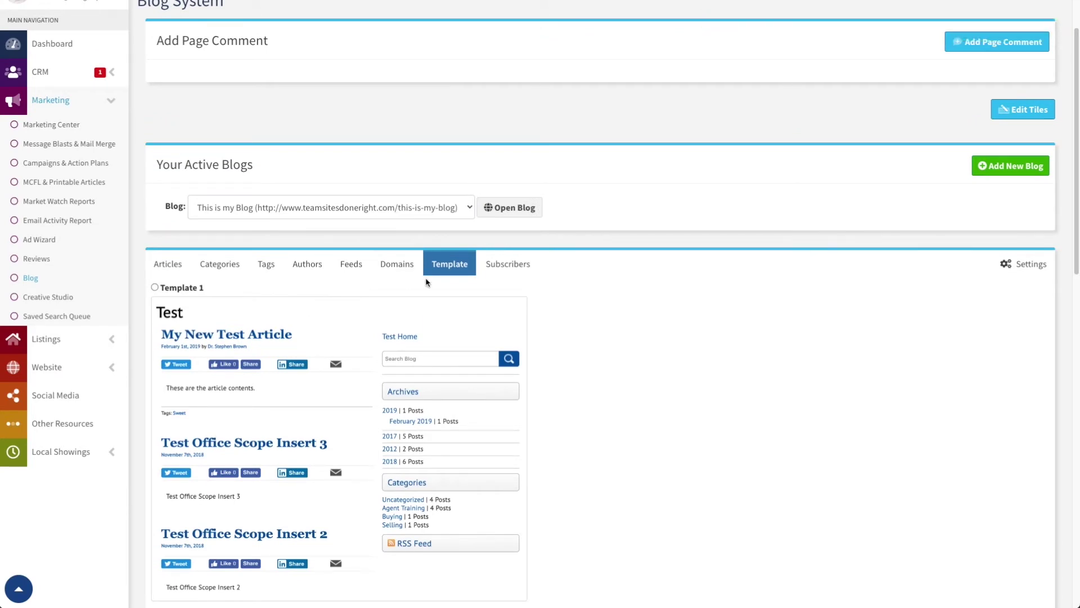
Tick Subscribe for the All Marketing Customers group (276) in the blog's subscriber groups.
{"action": "left_click", "coordinate": [500, 267]}
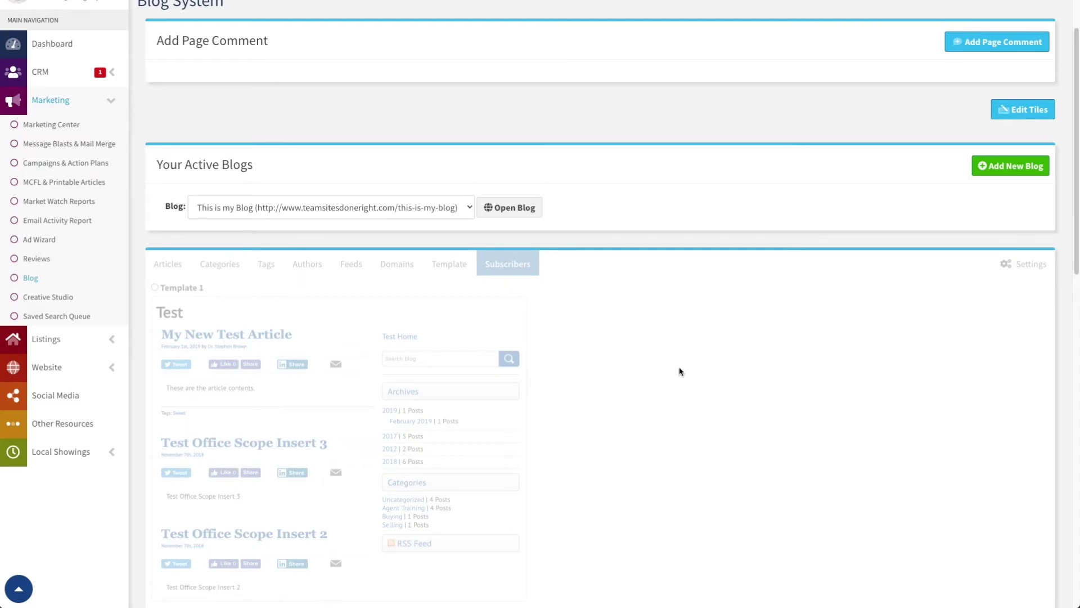
{"action": "scroll", "coordinate": [680, 371], "scroll_direction": "down", "scroll_amount": 4}
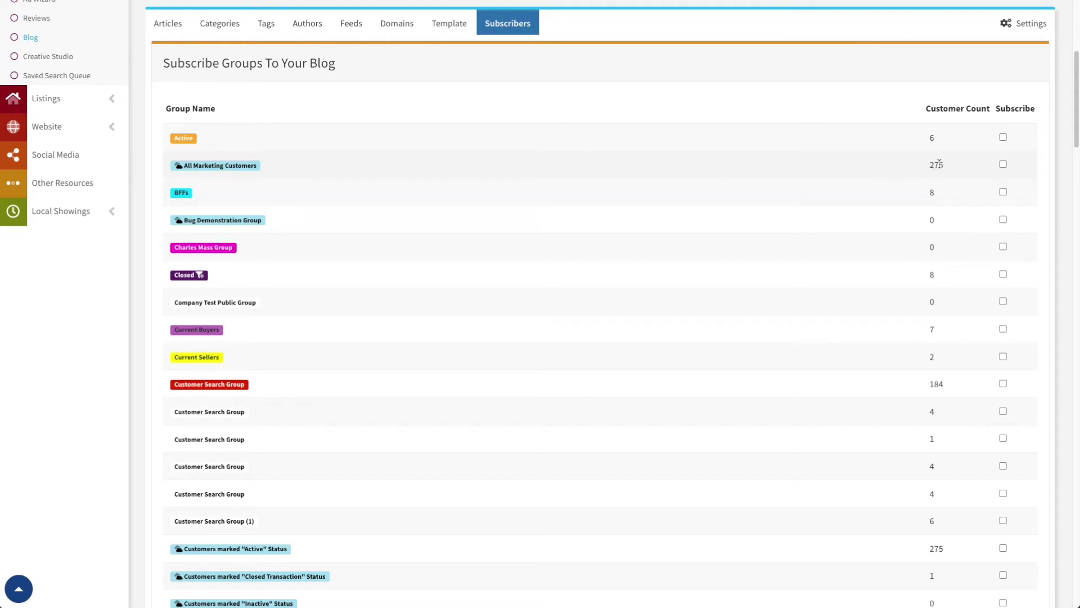
{"action": "left_click", "coordinate": [1004, 164]}
{"action": "left_click_drag", "start_coordinate": [1076, 107], "coordinate": [991, 410]}
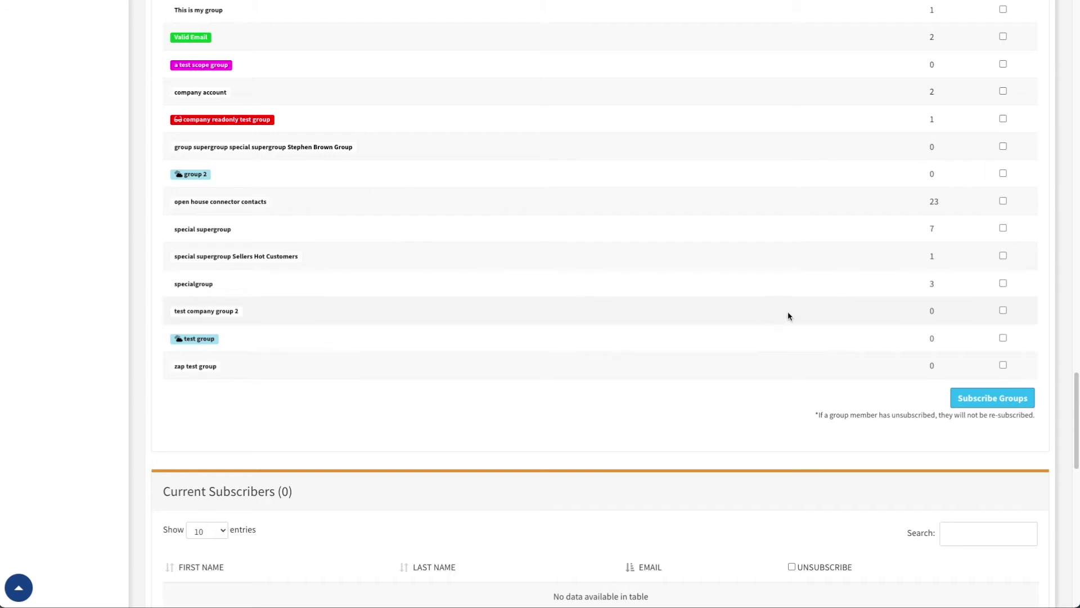
{"action": "scroll", "coordinate": [787, 316], "scroll_direction": "down", "scroll_amount": 5}
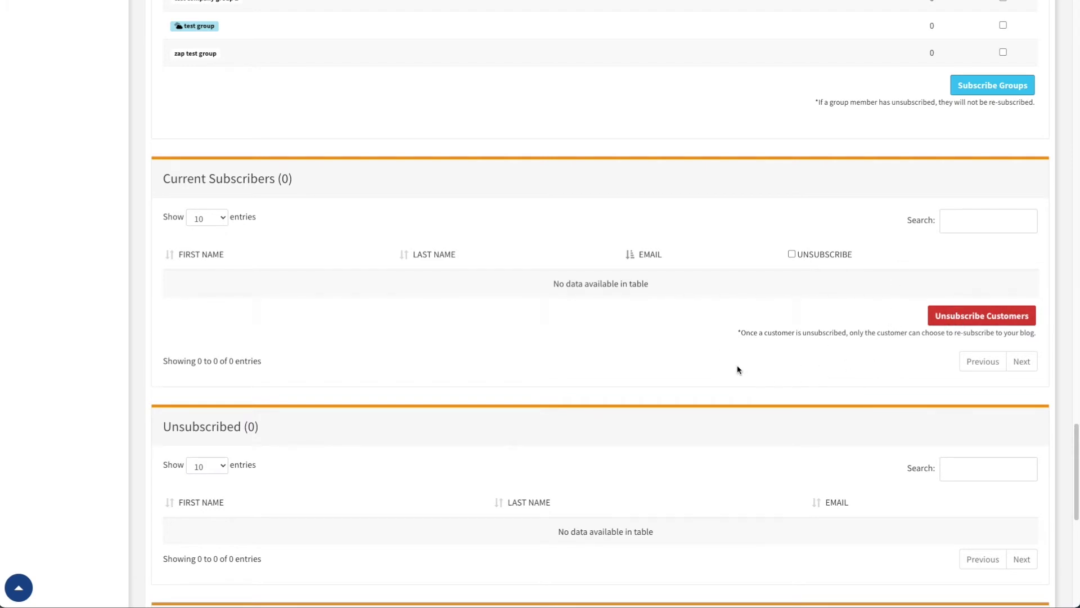
{"action": "scroll", "coordinate": [738, 373], "scroll_direction": "down", "scroll_amount": 5}
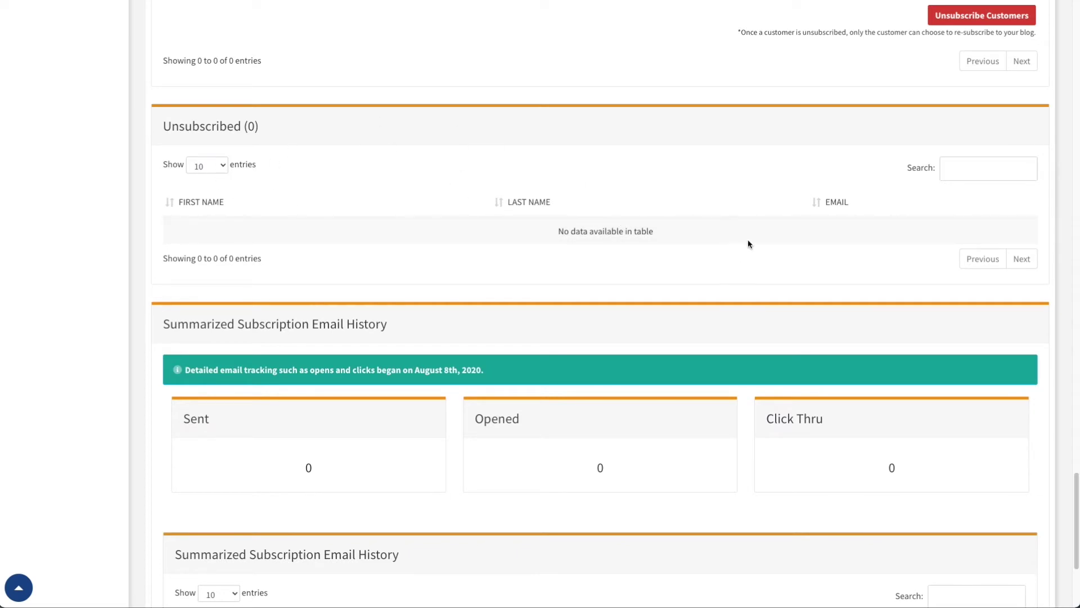
{"action": "scroll", "coordinate": [725, 214], "scroll_direction": "down", "scroll_amount": 3}
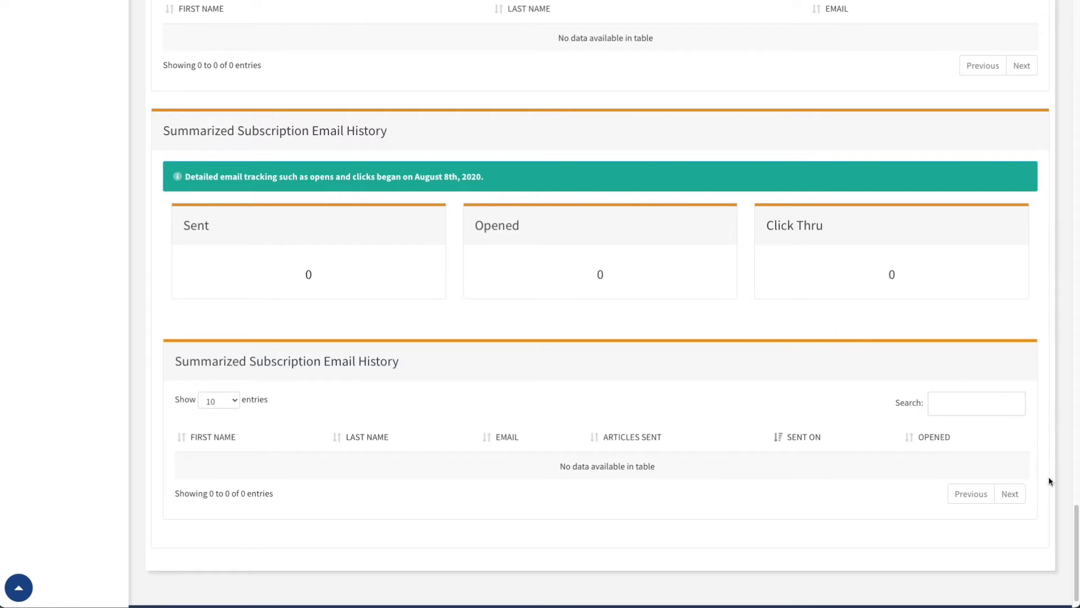
{"action": "left_click_drag", "start_coordinate": [1074, 523], "coordinate": [1074, 44]}
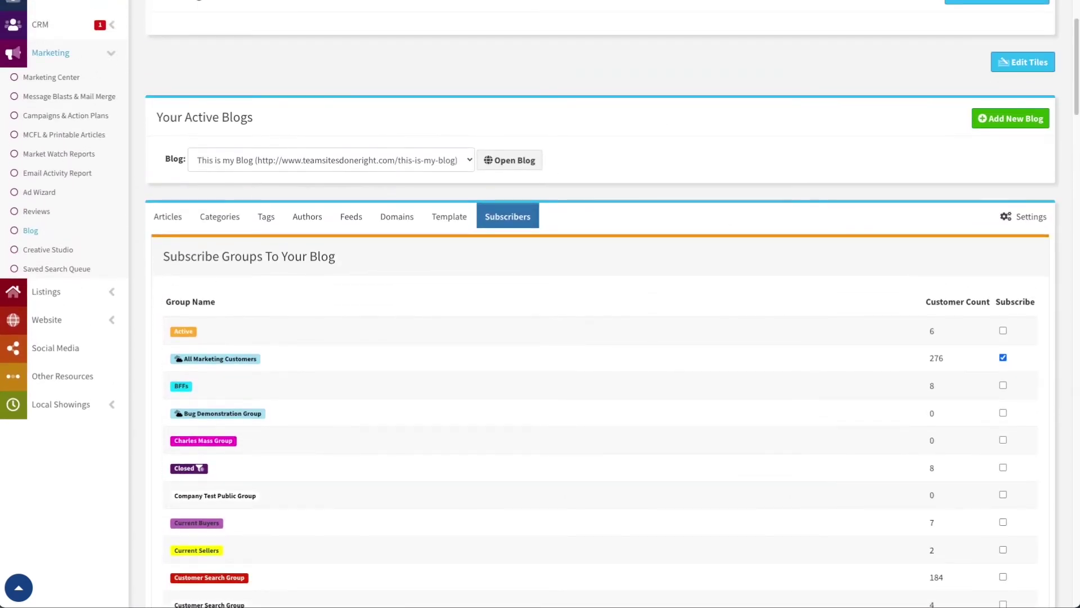
Review the Settings page: Blog Title 'This is my Blog', article limit unticked, all right-column sections shown.
{"action": "left_click", "coordinate": [1019, 220]}
{"action": "scroll", "coordinate": [704, 199], "scroll_direction": "down", "scroll_amount": 2}
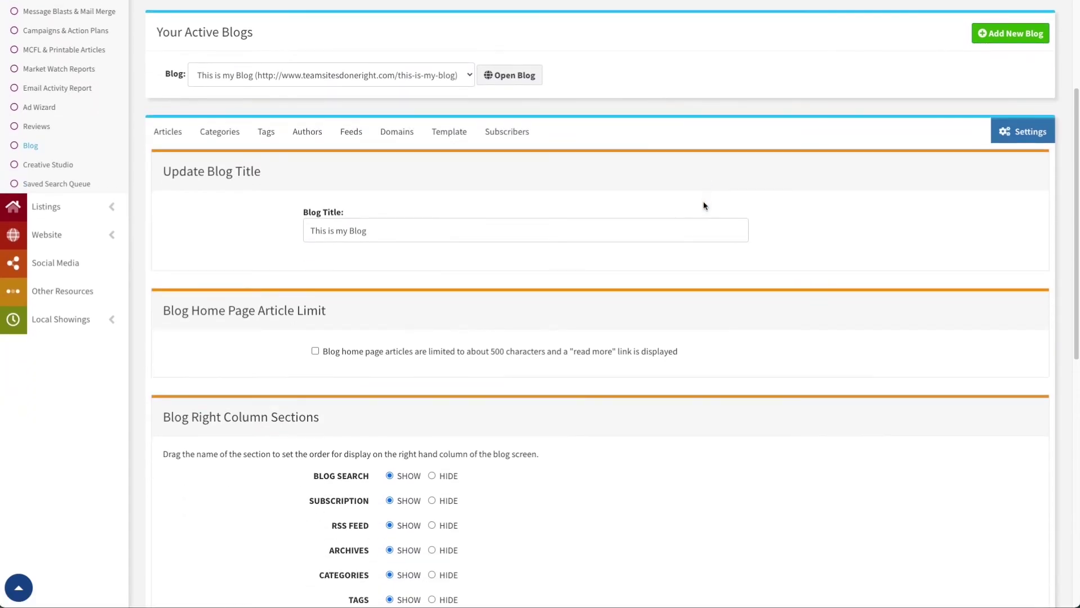
{"action": "double_click", "coordinate": [356, 231]}
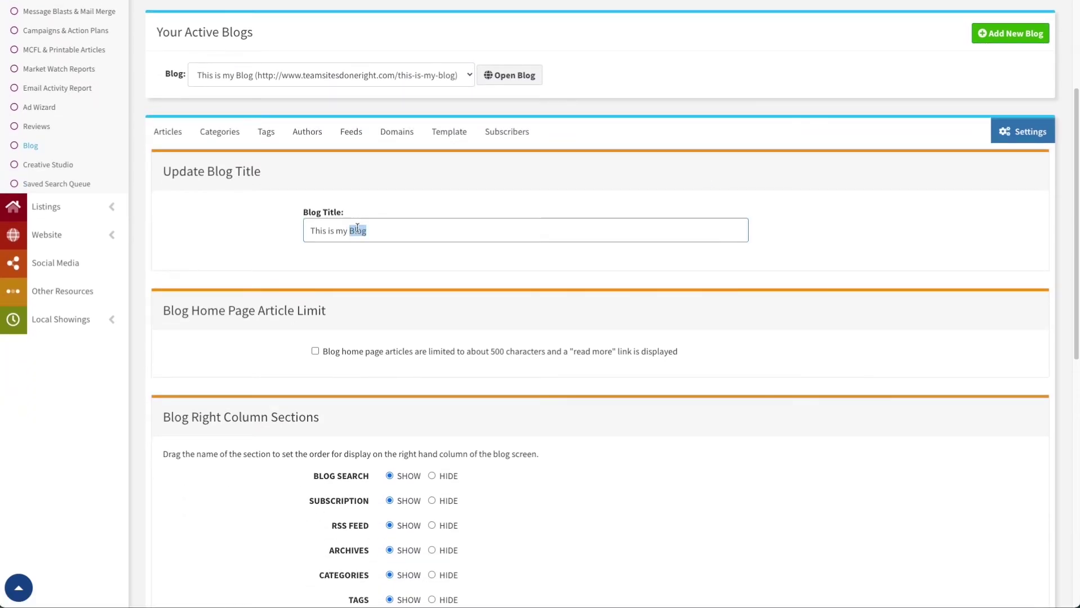
{"action": "left_click", "coordinate": [380, 229]}
{"action": "scroll", "coordinate": [338, 236], "scroll_direction": "down", "scroll_amount": 2}
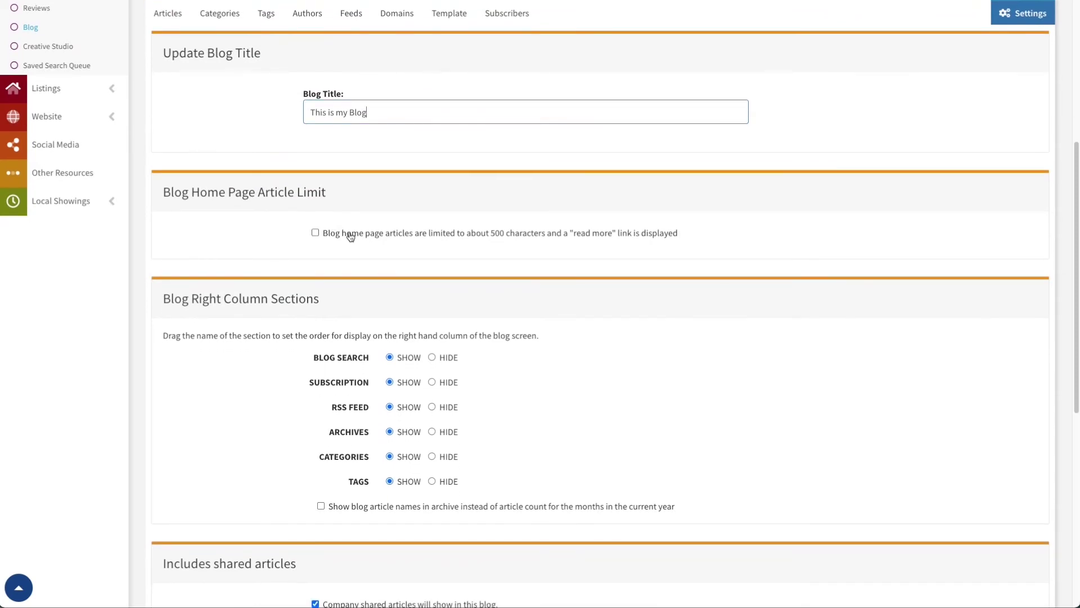